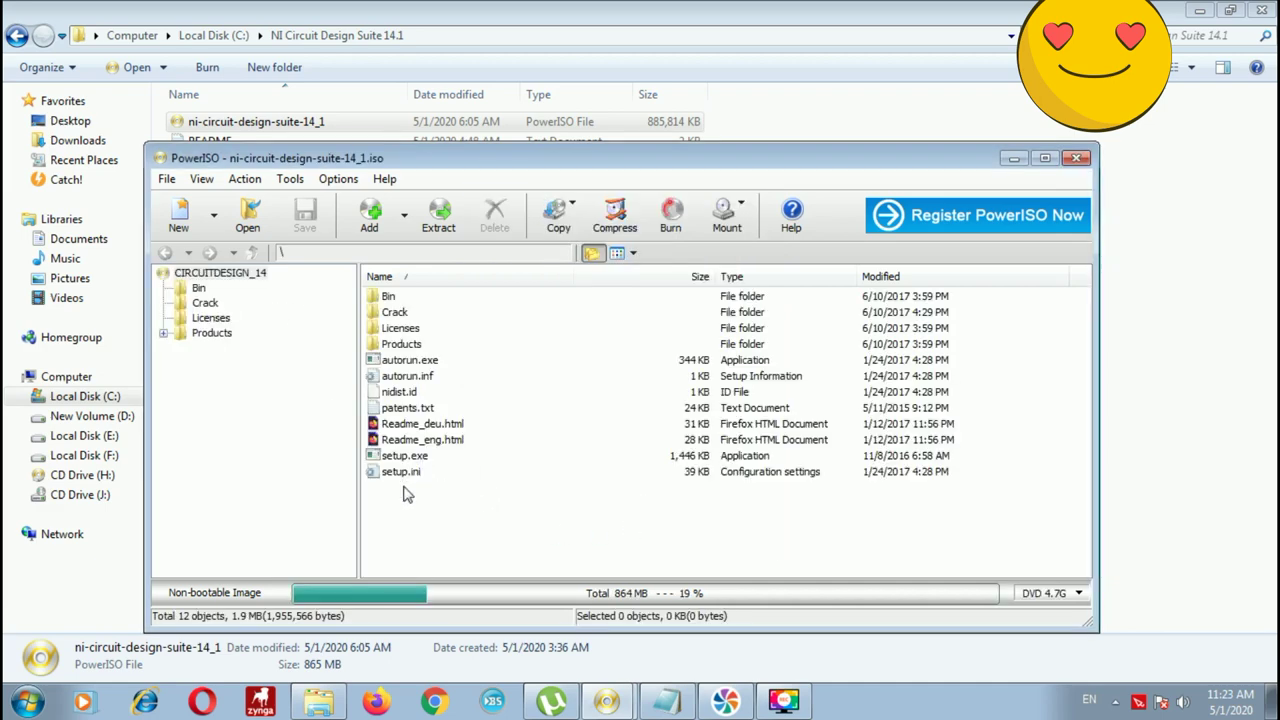
- Open the extraction settings for the ni-circuit-design-suite-14_1 image, and go to the extracted files in C:\New folder
{"action": "left_click", "coordinate": [438, 214]}
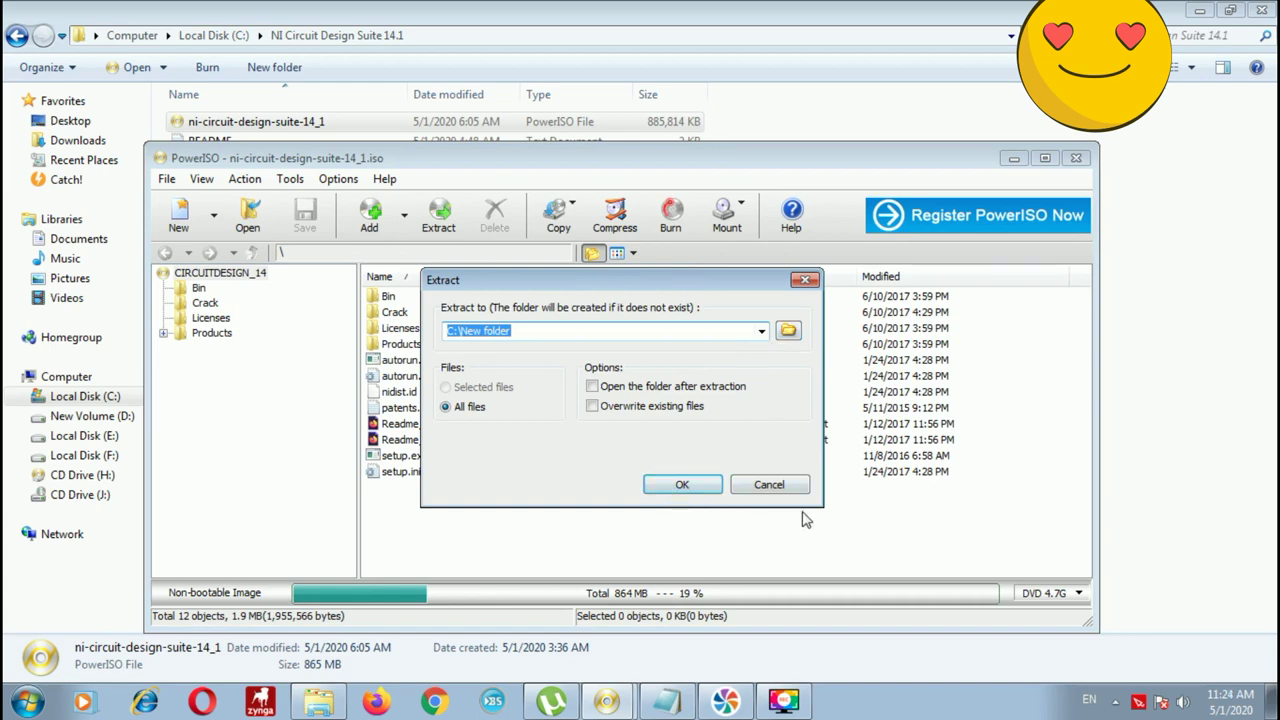
{"action": "left_click", "coordinate": [55, 16]}
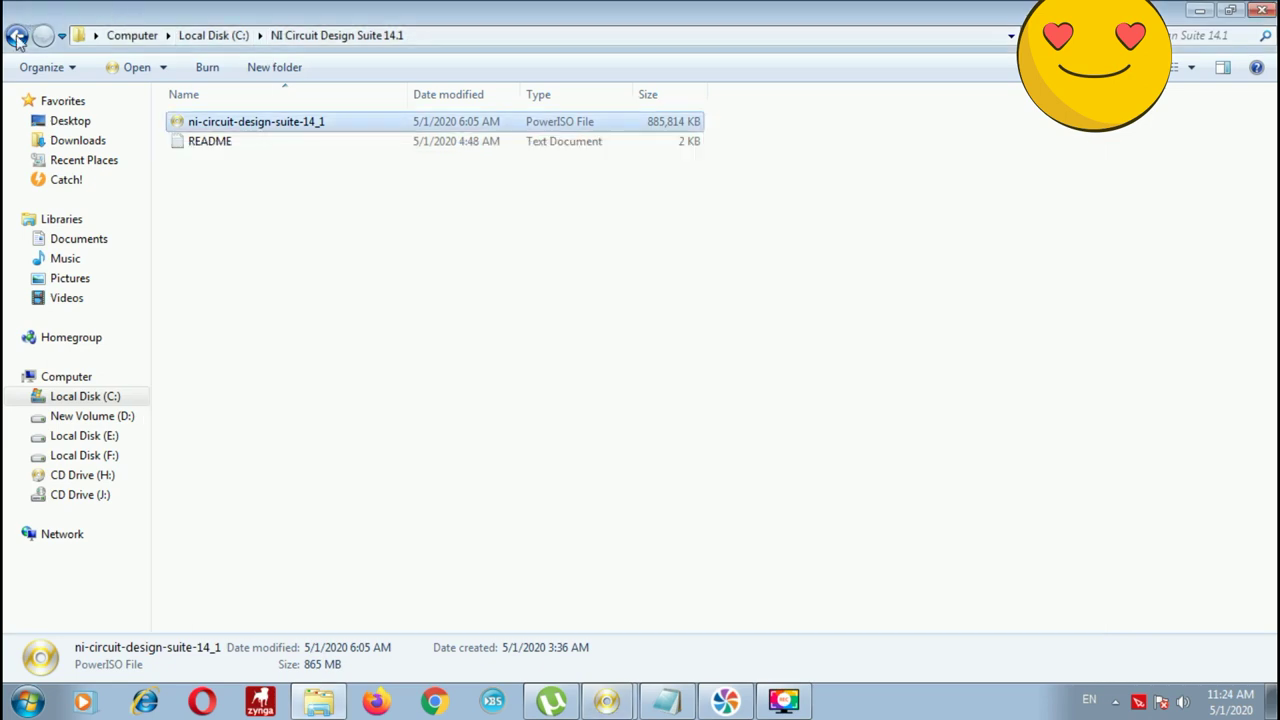
{"action": "left_click", "coordinate": [16, 36]}
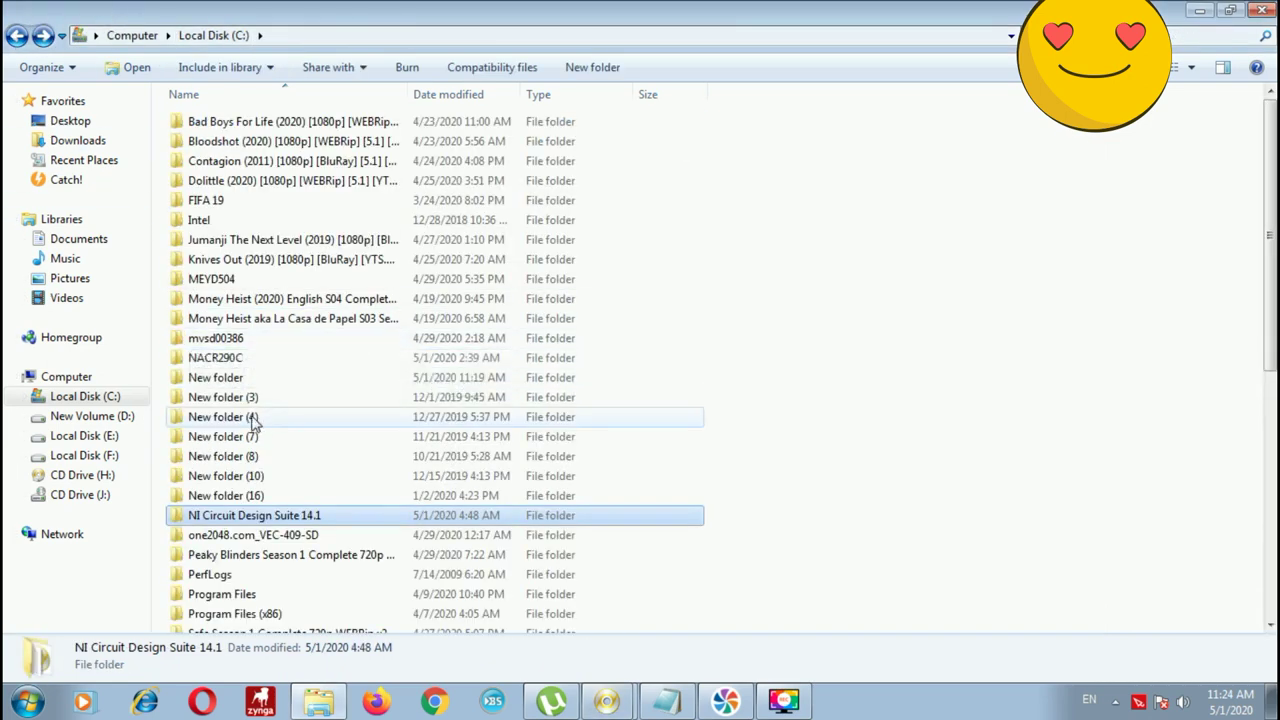
{"action": "double_click", "coordinate": [215, 380]}
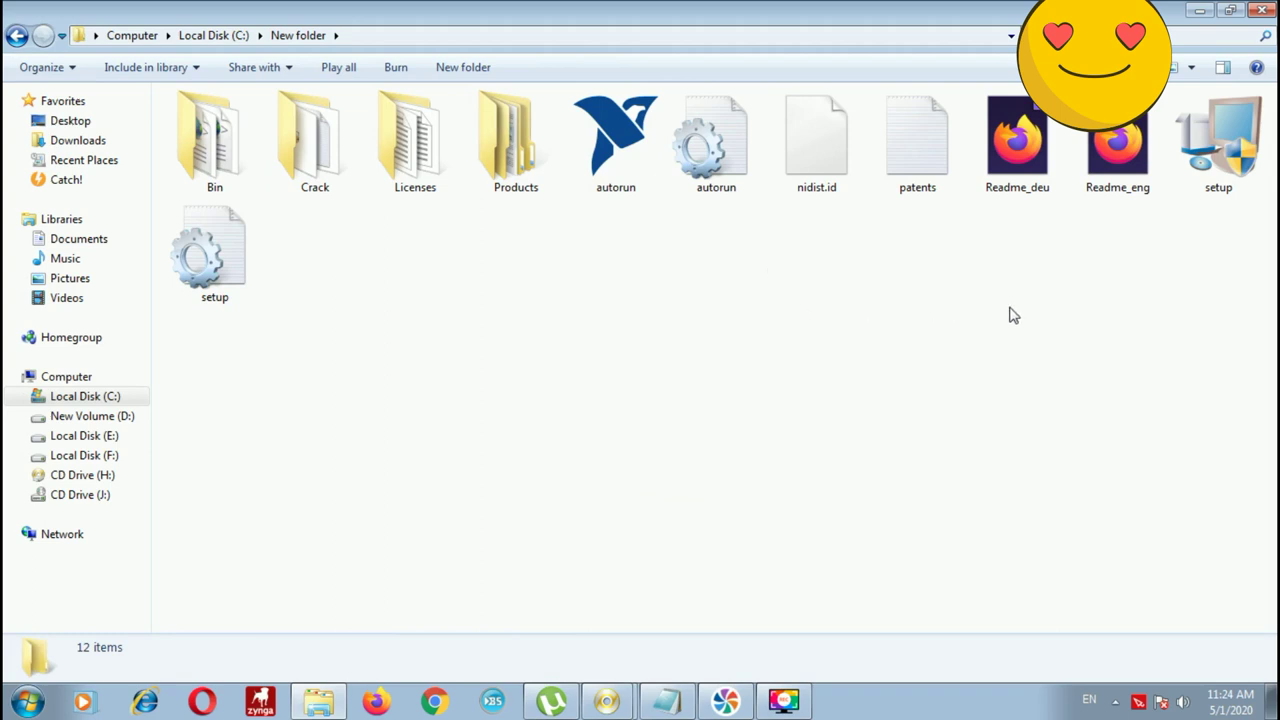
- Run the setup application from the extracted files and agree to install the required .NET Framework 4.6.1
{"action": "left_click", "coordinate": [1214, 163]}
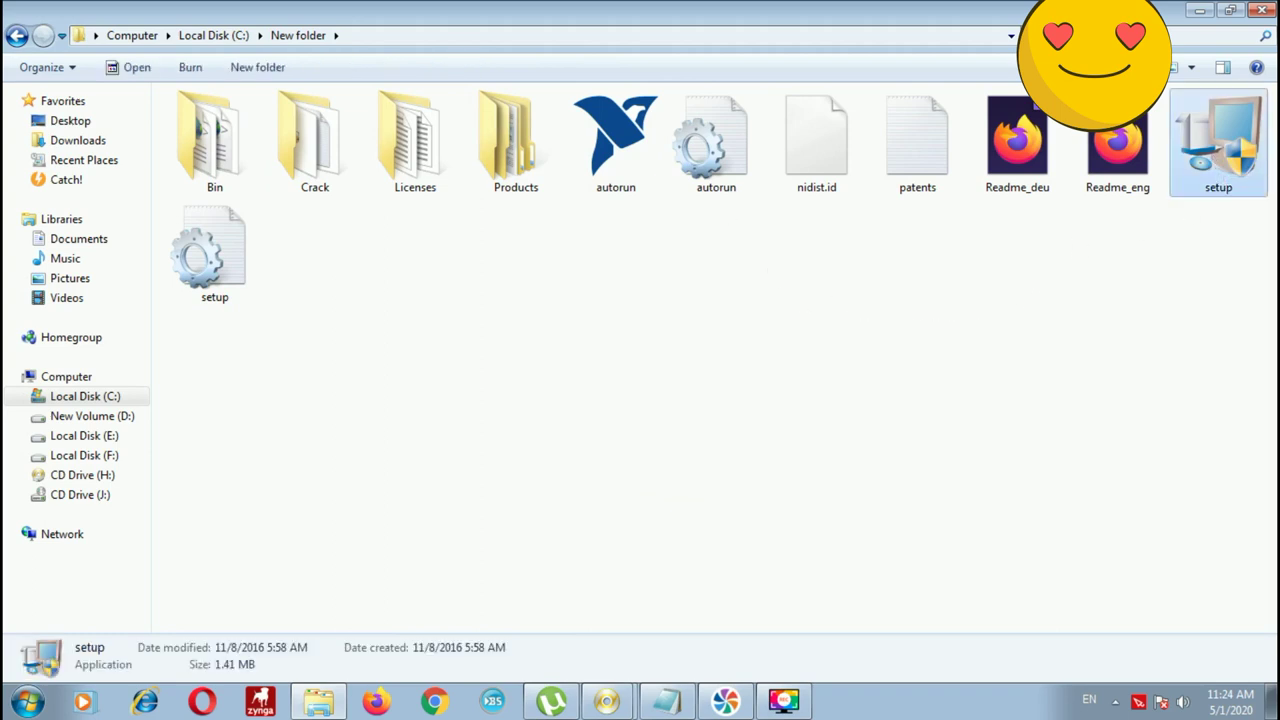
{"action": "double_click", "coordinate": [1214, 150]}
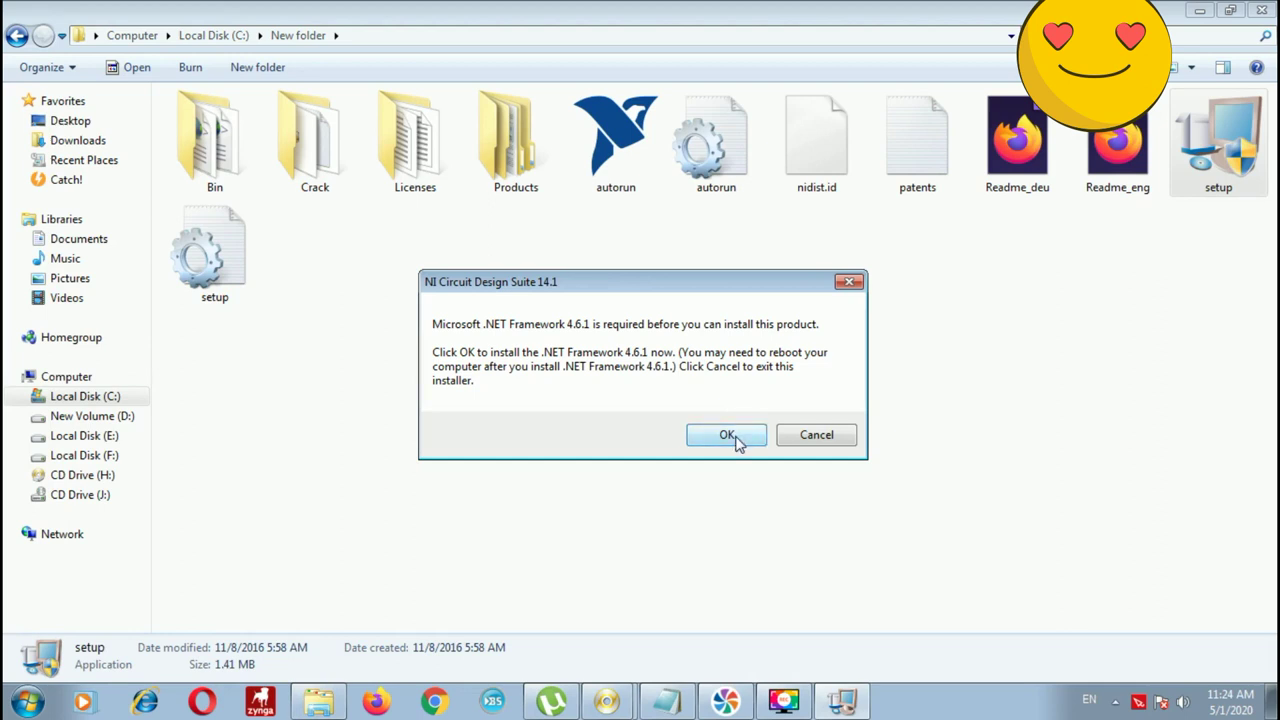
{"action": "left_click", "coordinate": [728, 438]}
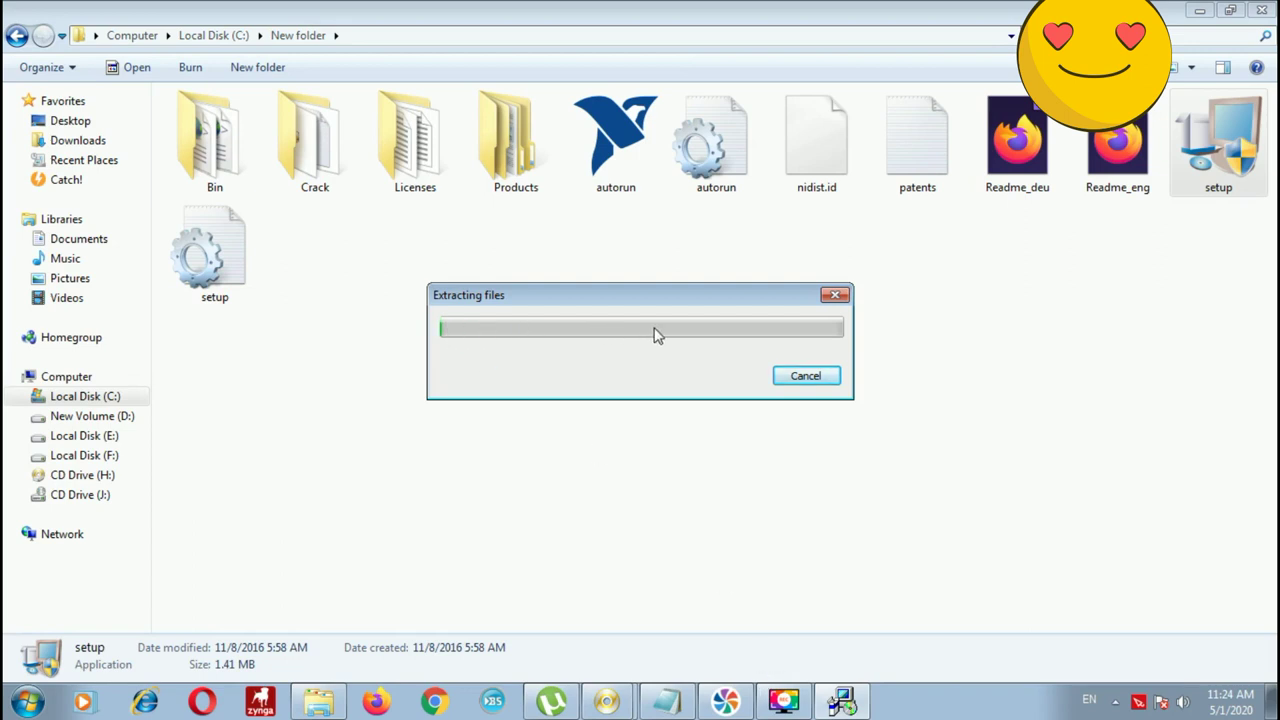
{"action": "left_click", "coordinate": [786, 703]}
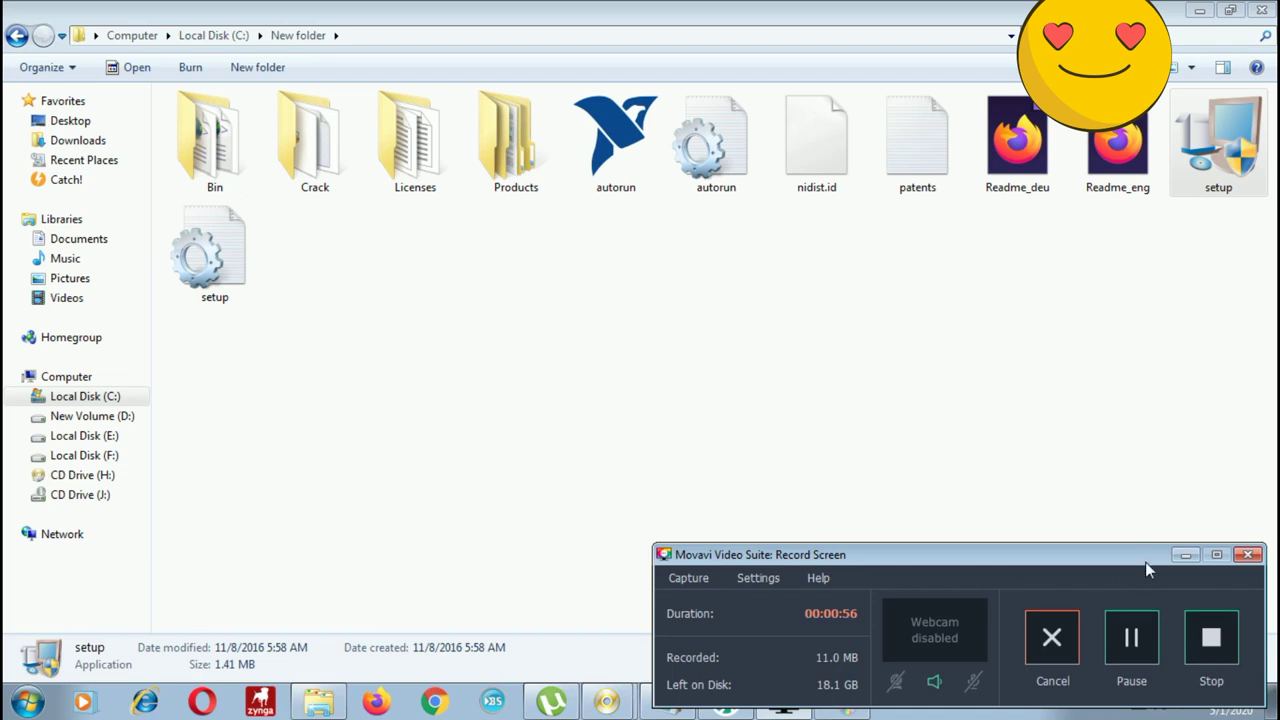
{"action": "left_click", "coordinate": [1185, 554]}
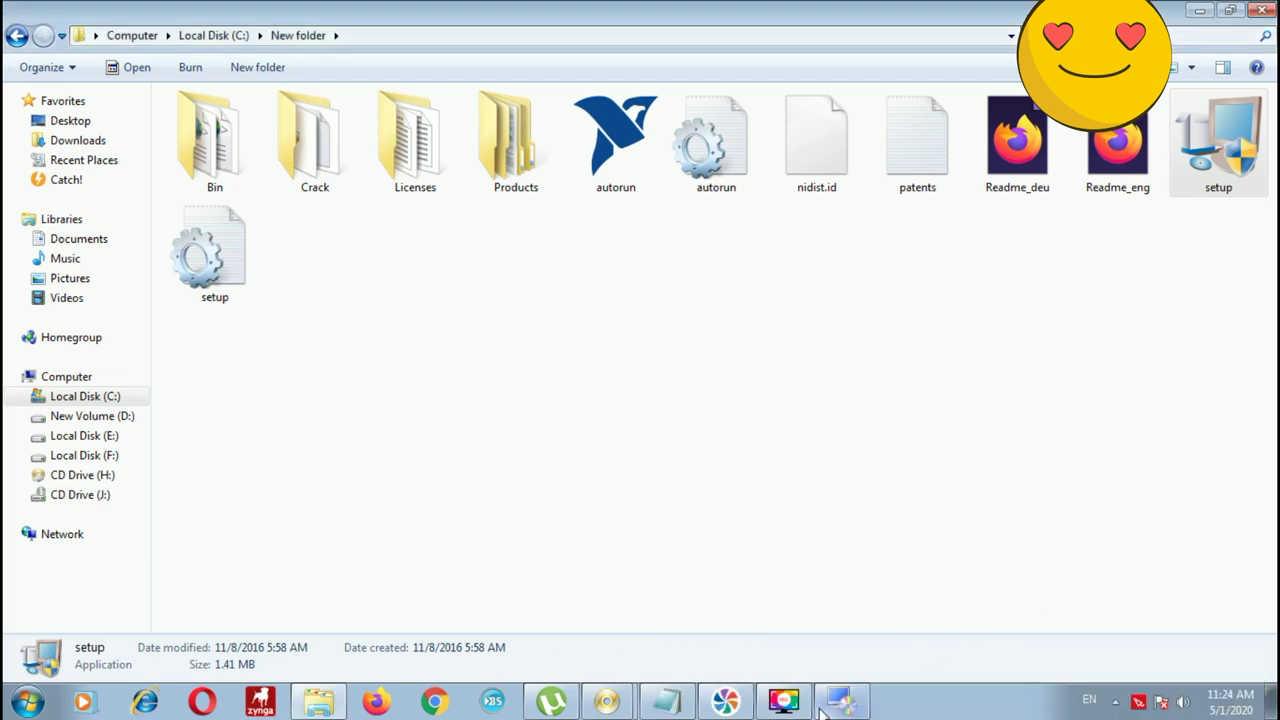
{"action": "mouse_move", "coordinate": [833, 705]}
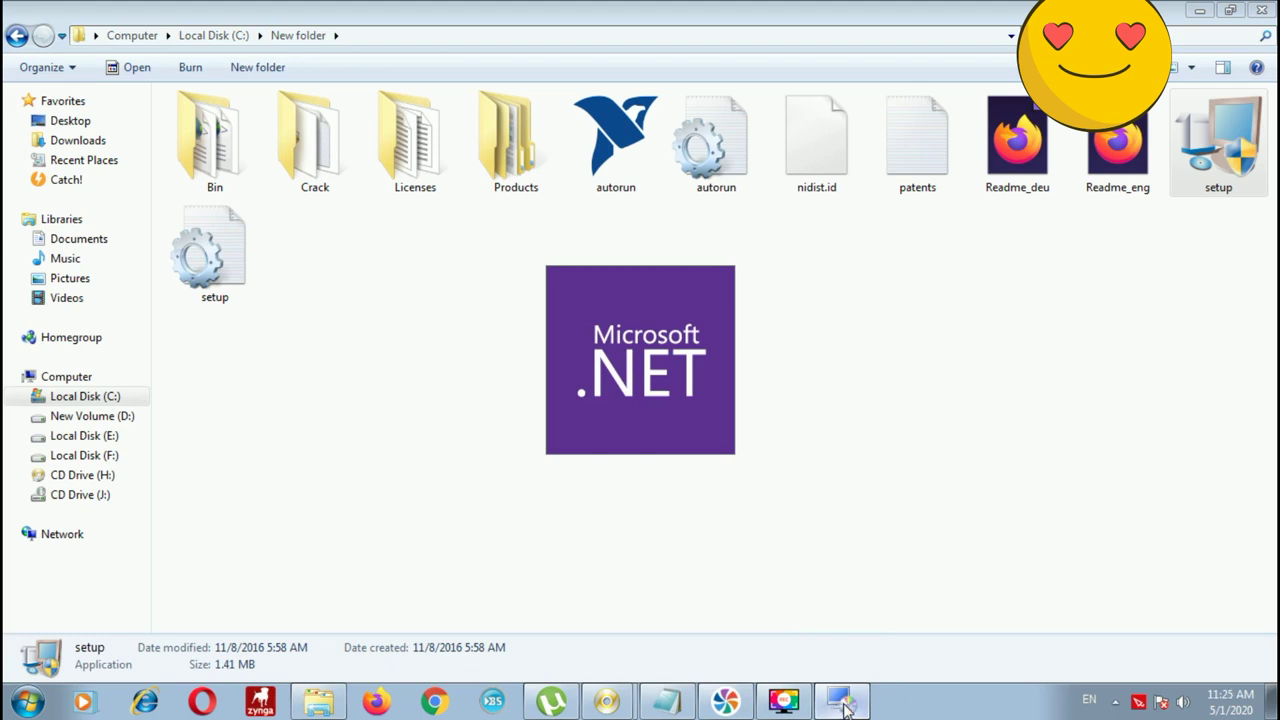
{"action": "mouse_move", "coordinate": [790, 705]}
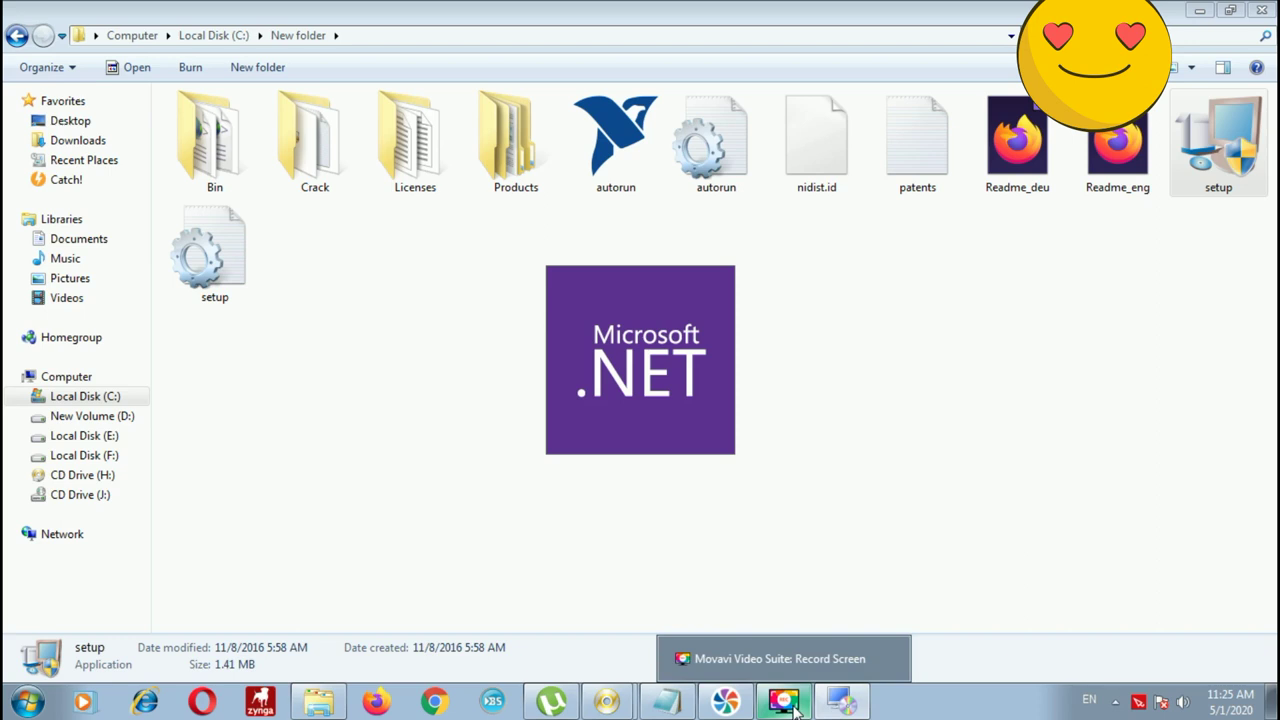
{"action": "left_click", "coordinate": [785, 703]}
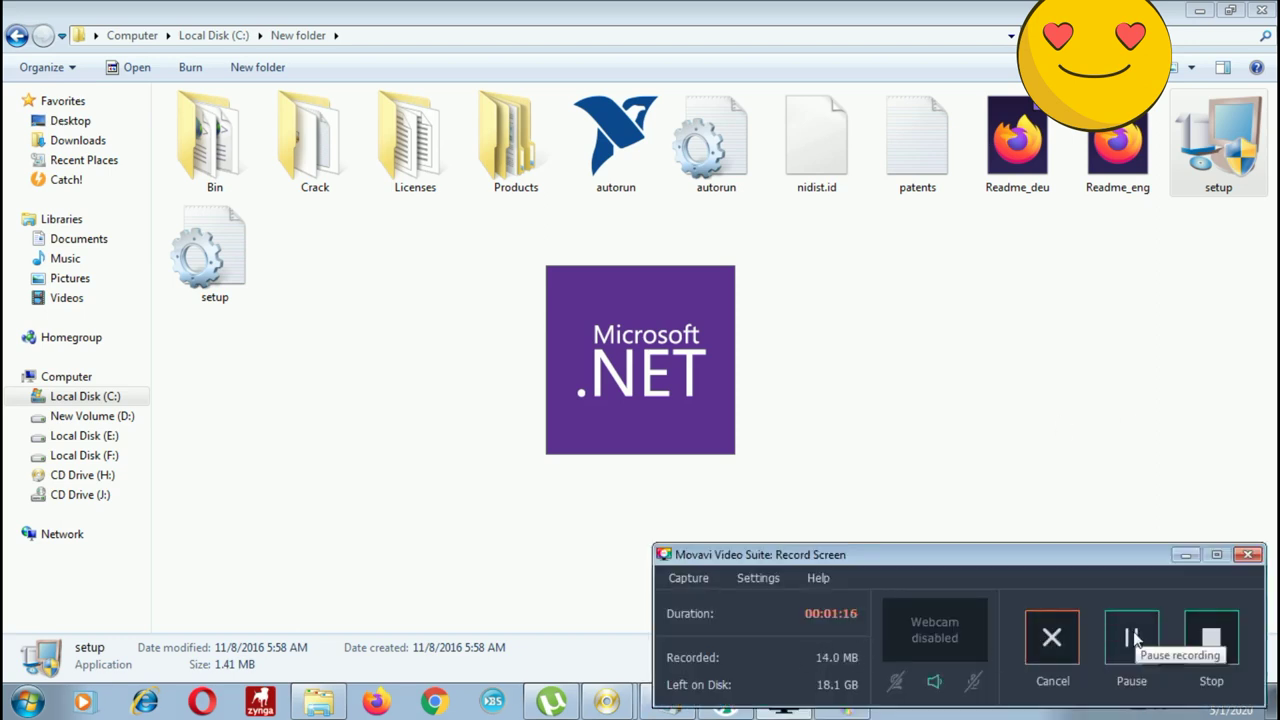
{"action": "left_click", "coordinate": [1185, 556]}
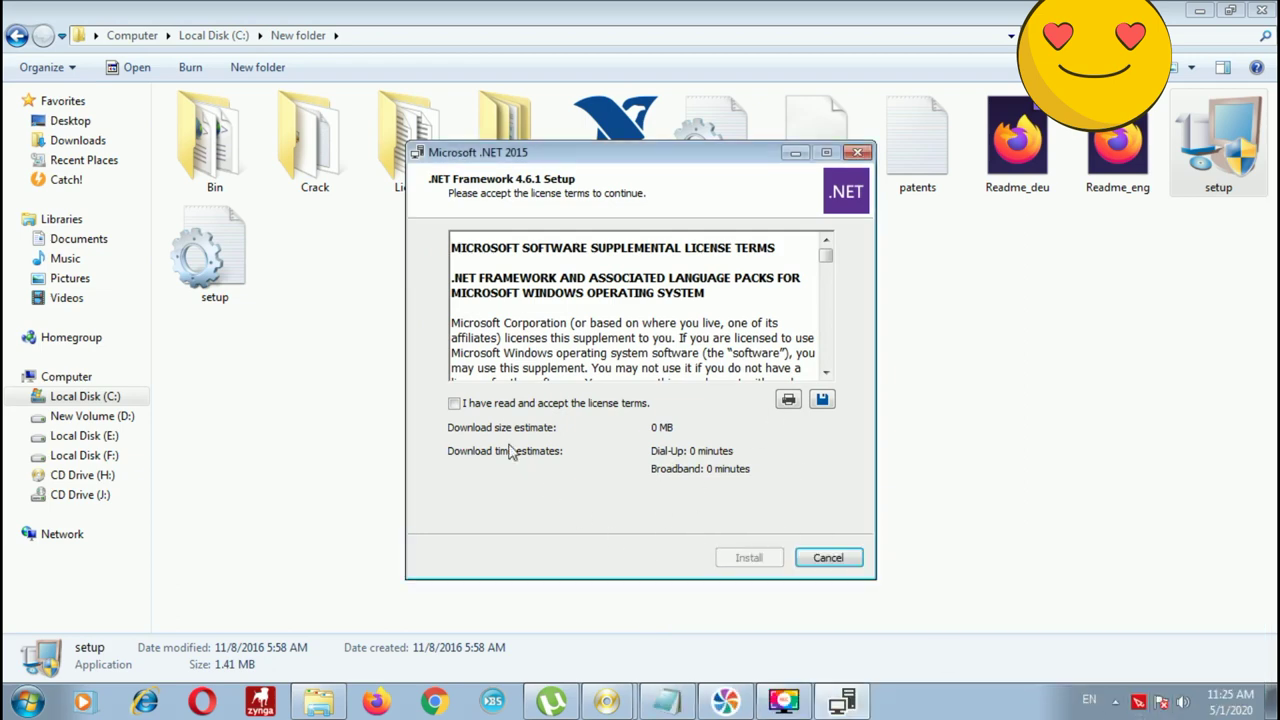
- Accept the .NET Framework 4.6.1 license terms and start its installation, letting Setup close the conflicting programs
{"action": "left_click", "coordinate": [455, 404]}
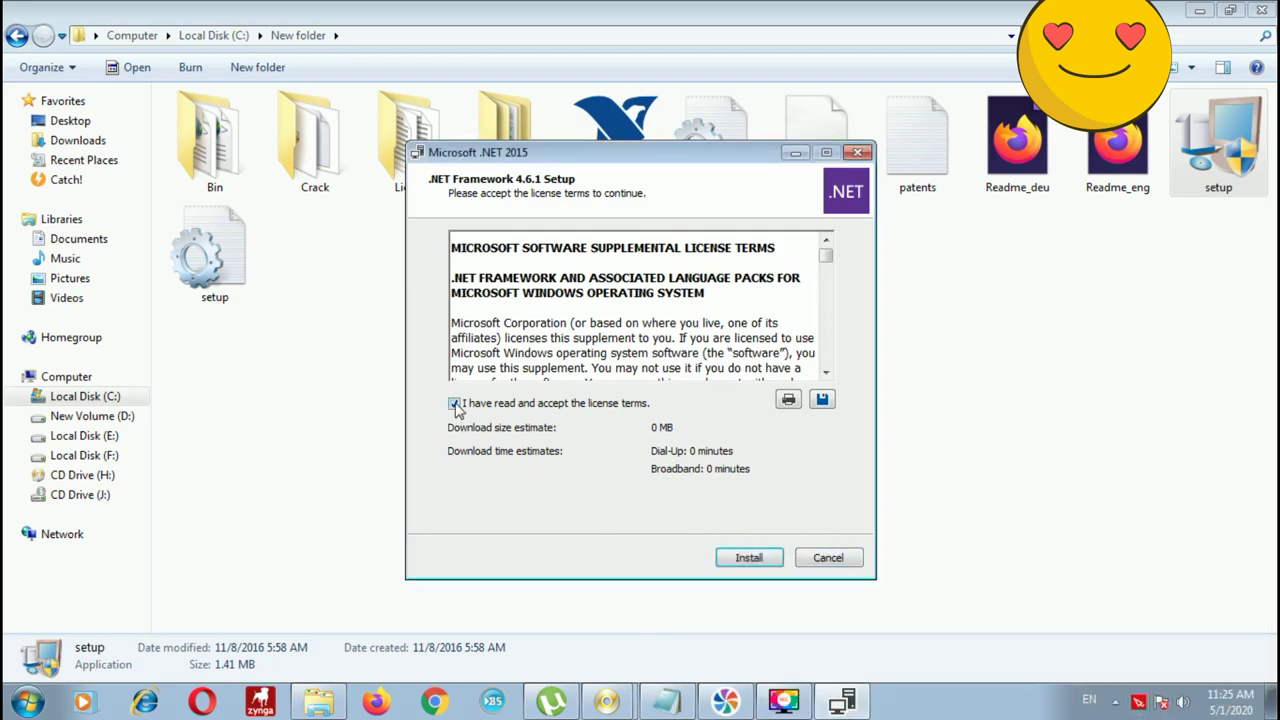
{"action": "left_click", "coordinate": [762, 563]}
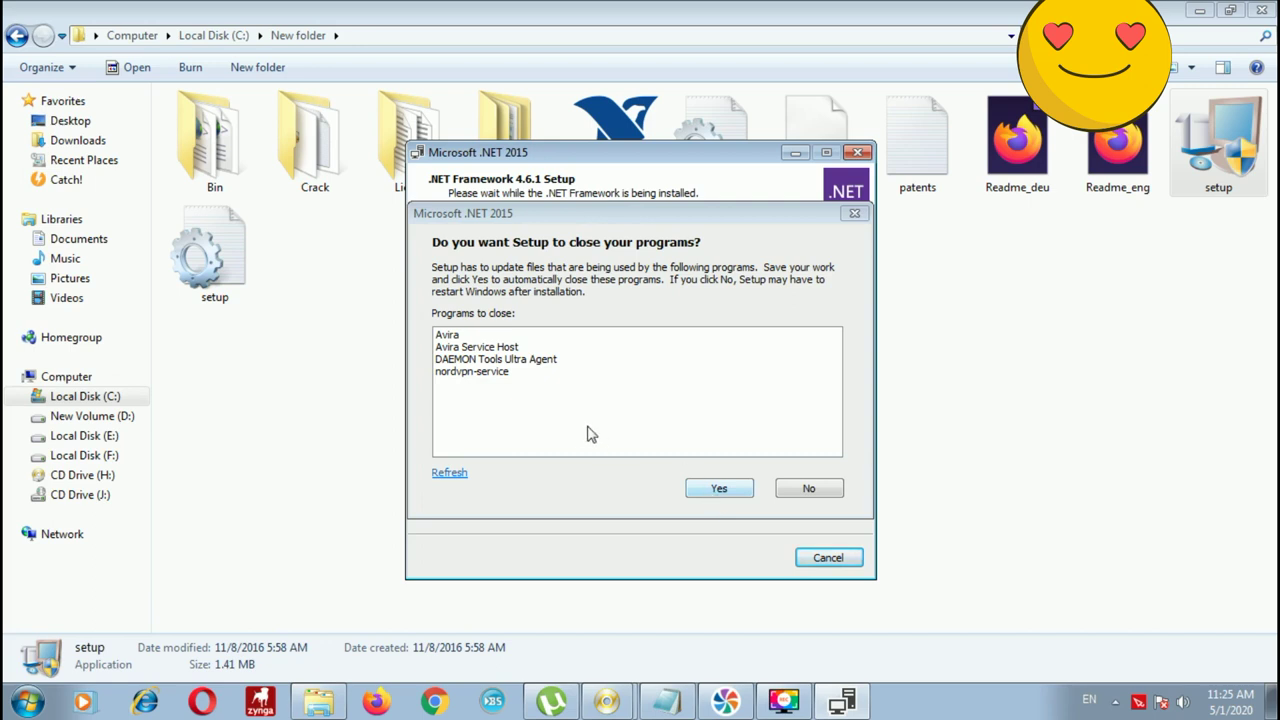
{"action": "left_click", "coordinate": [726, 491]}
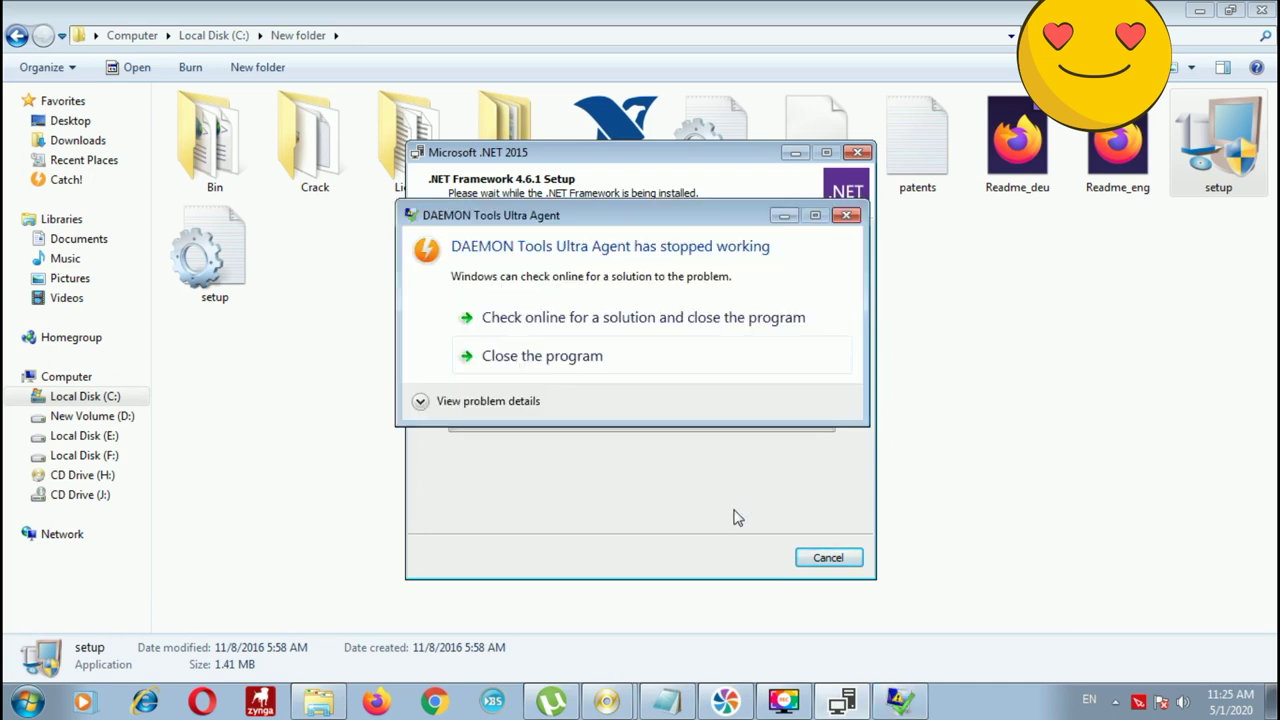
{"action": "left_click", "coordinate": [542, 358]}
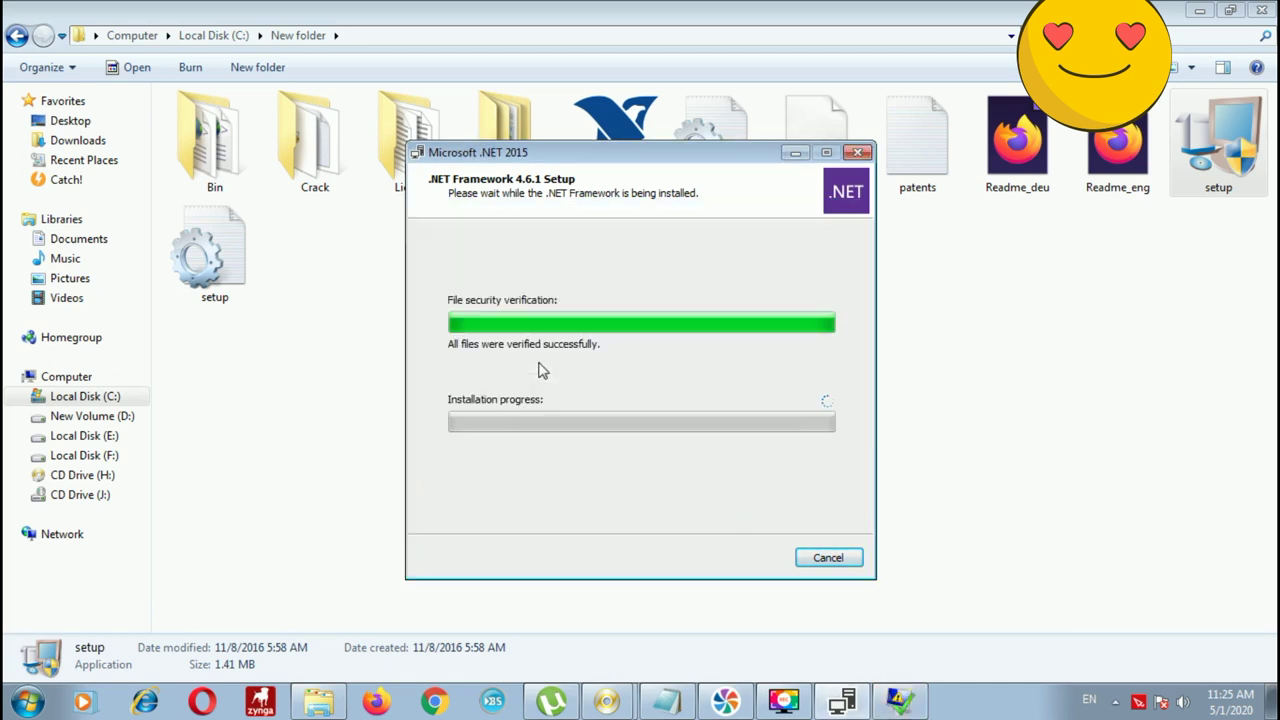
{"action": "left_click", "coordinate": [545, 360]}
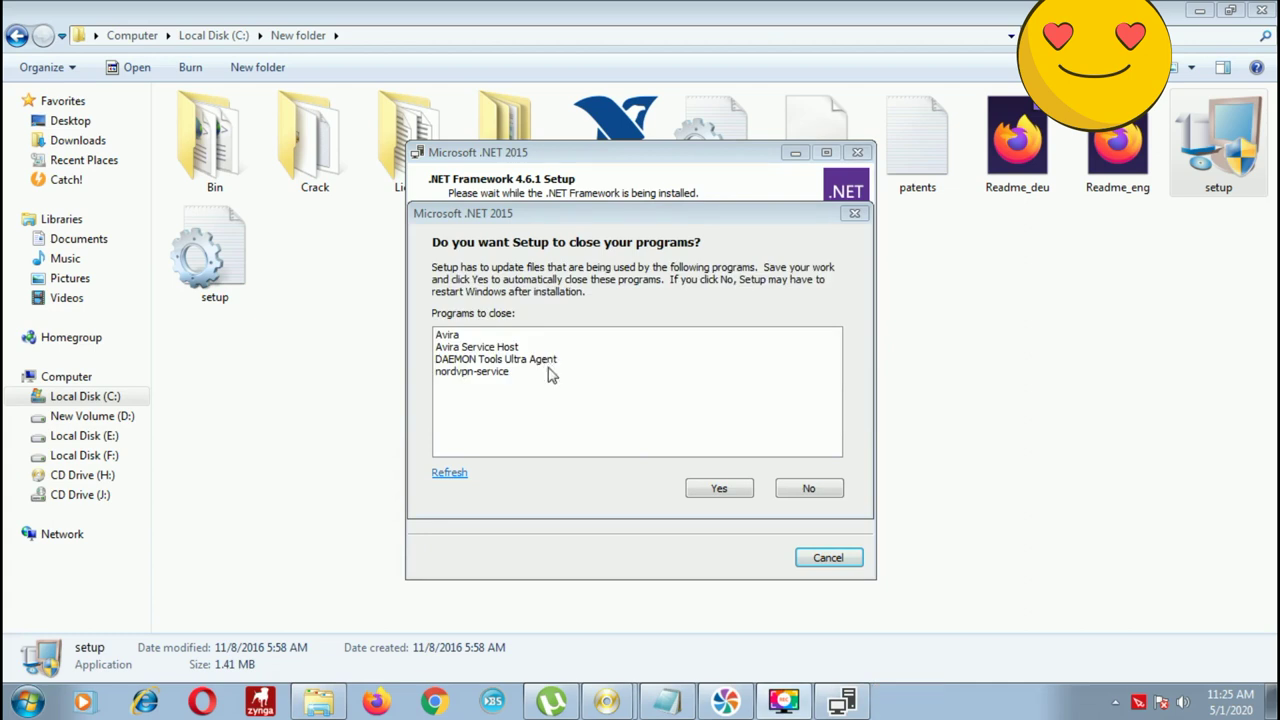
{"action": "left_click", "coordinate": [716, 490]}
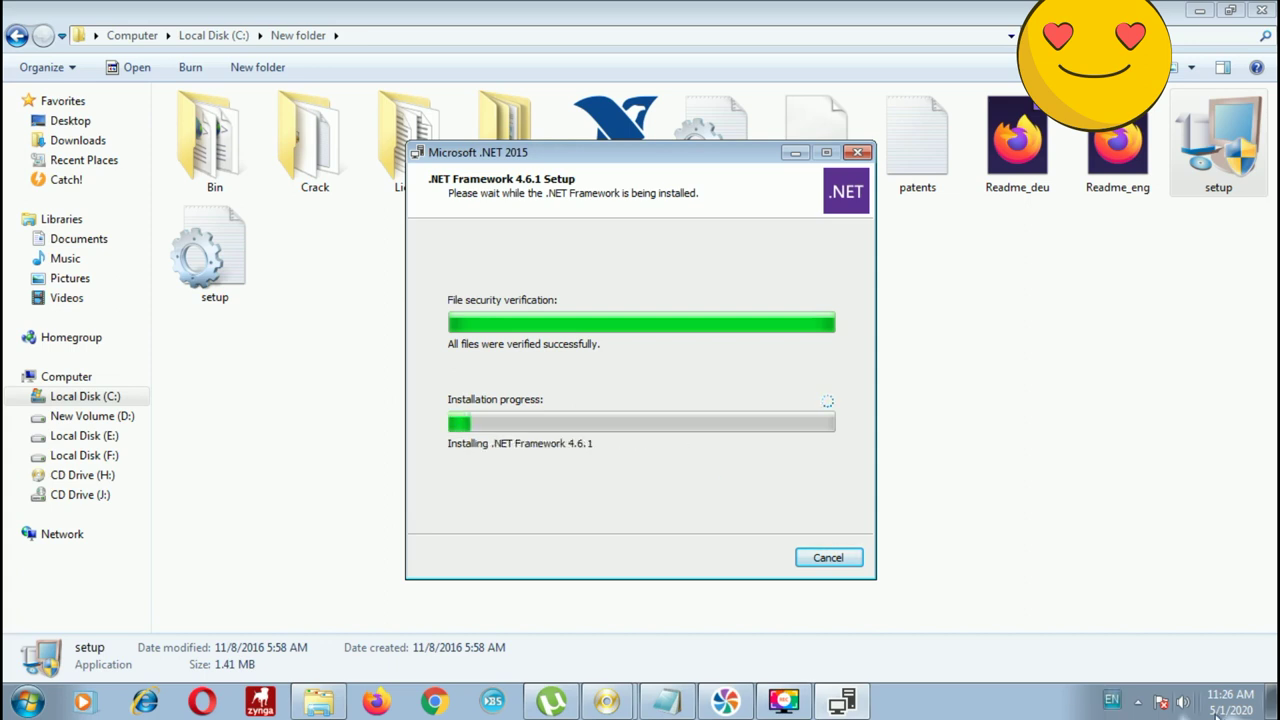
{"action": "left_click", "coordinate": [1139, 703]}
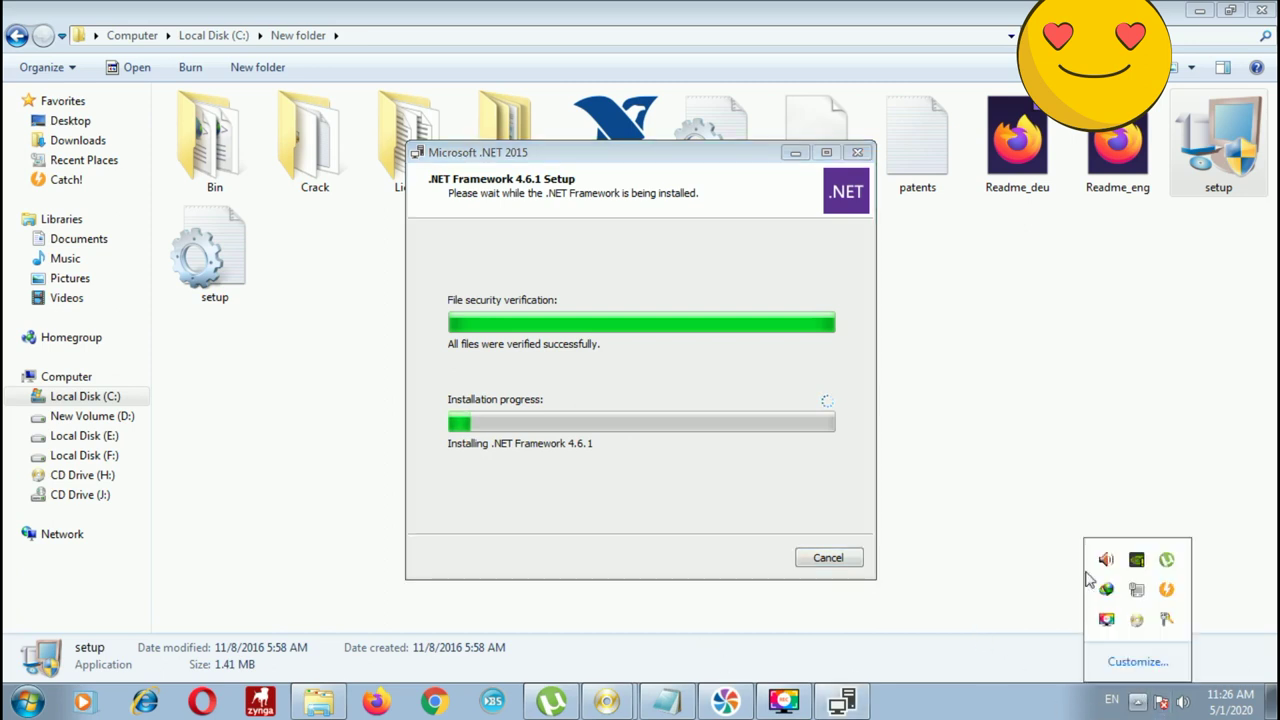
{"action": "left_click", "coordinate": [1139, 703]}
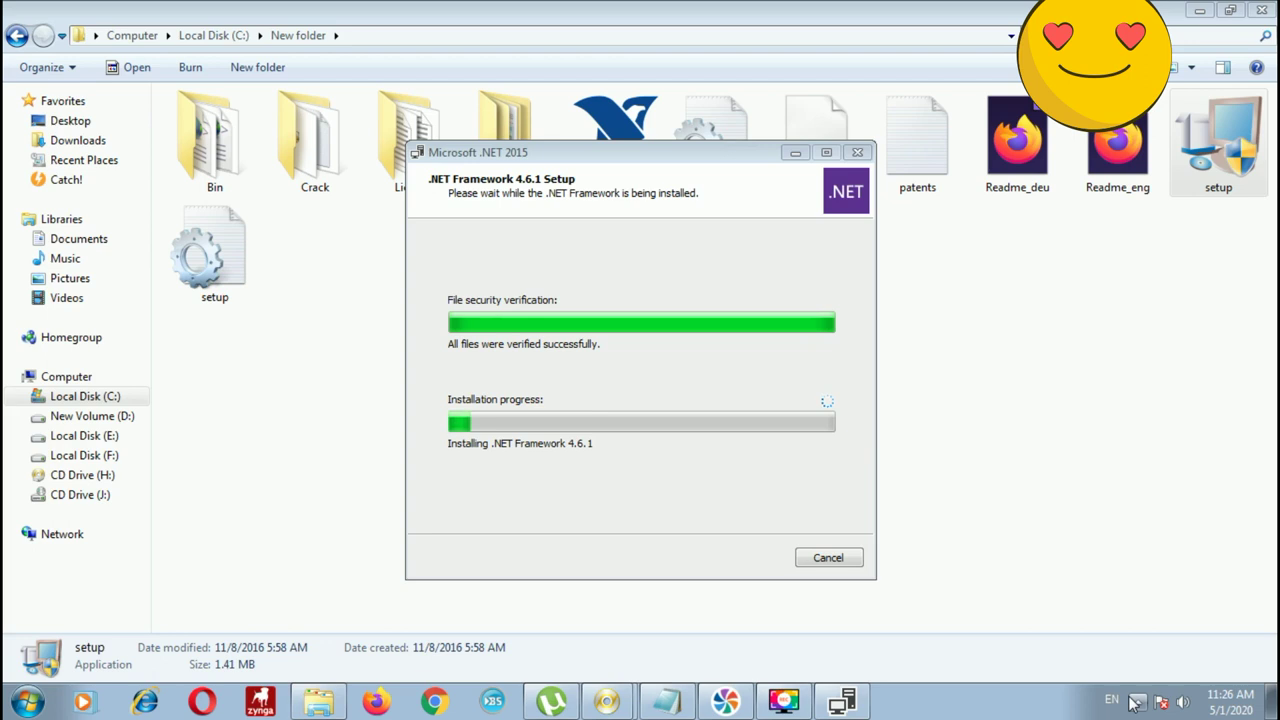
{"action": "left_click", "coordinate": [795, 702]}
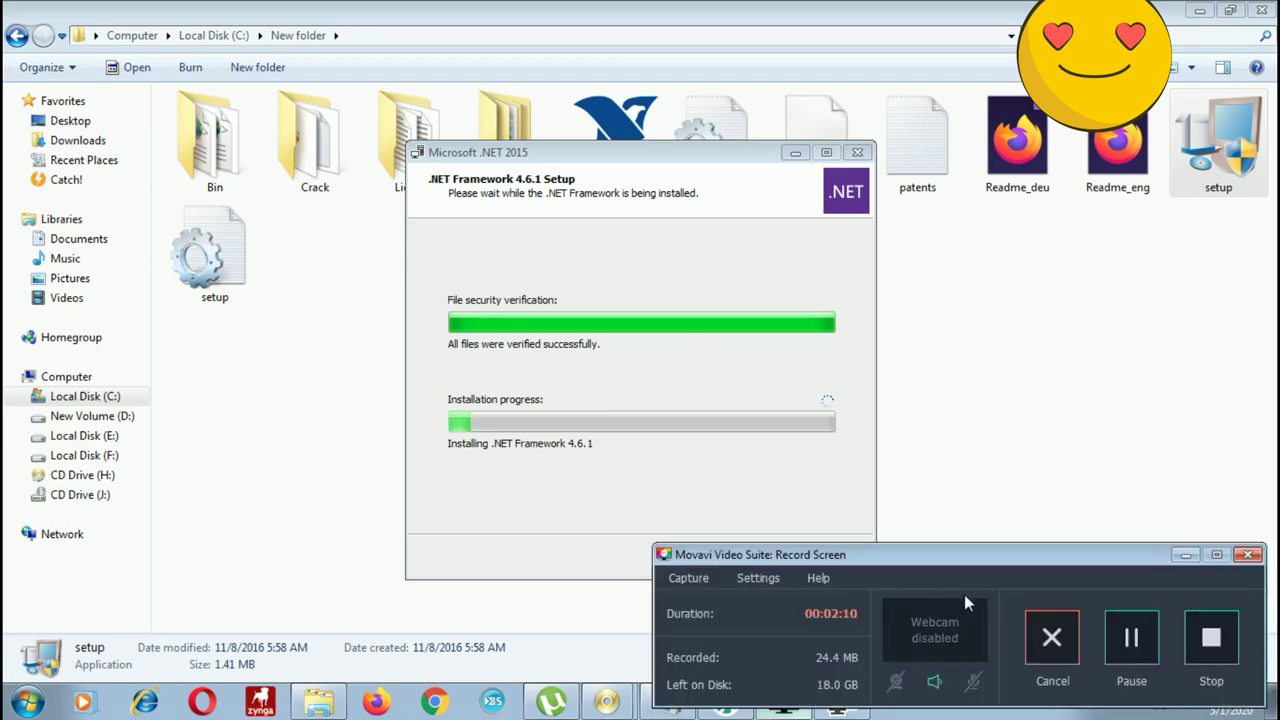
{"action": "left_click", "coordinate": [1139, 643]}
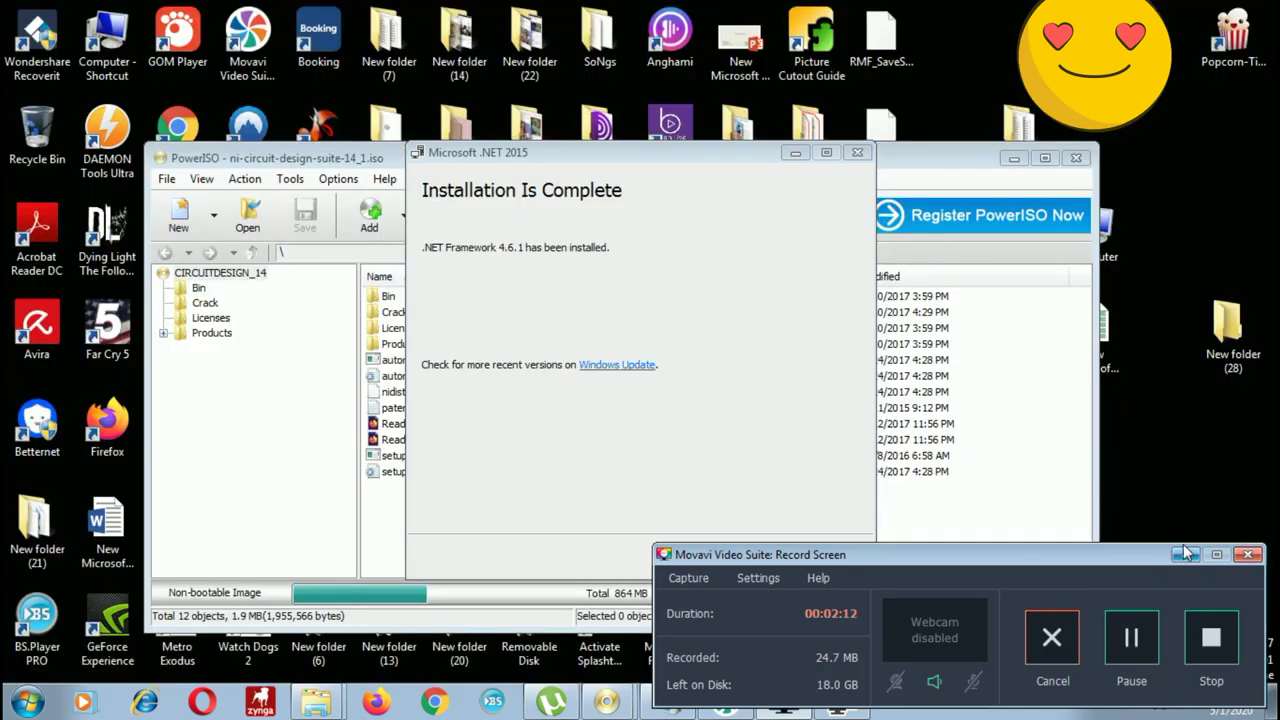
{"action": "left_click", "coordinate": [1180, 554]}
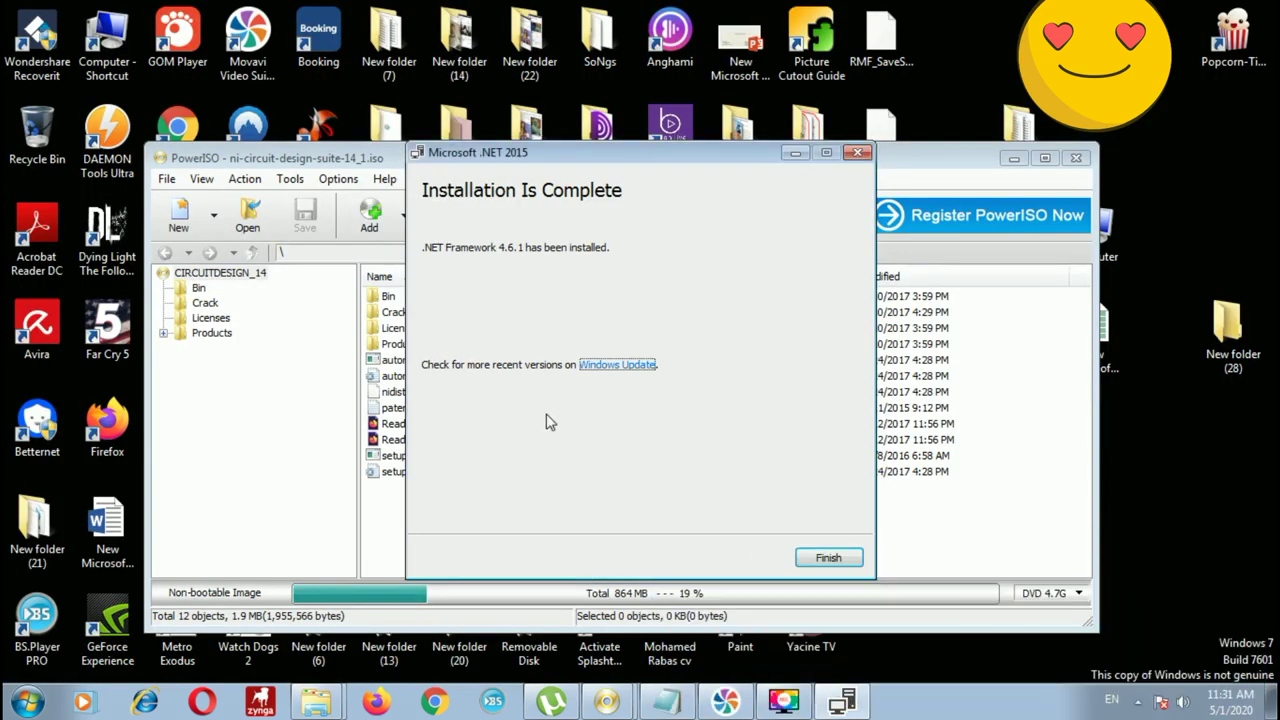
- Finish the .NET setup and select installation with a serial number on the NI Circuit Design Suite 14.1 User Information page
{"action": "left_click", "coordinate": [826, 558]}
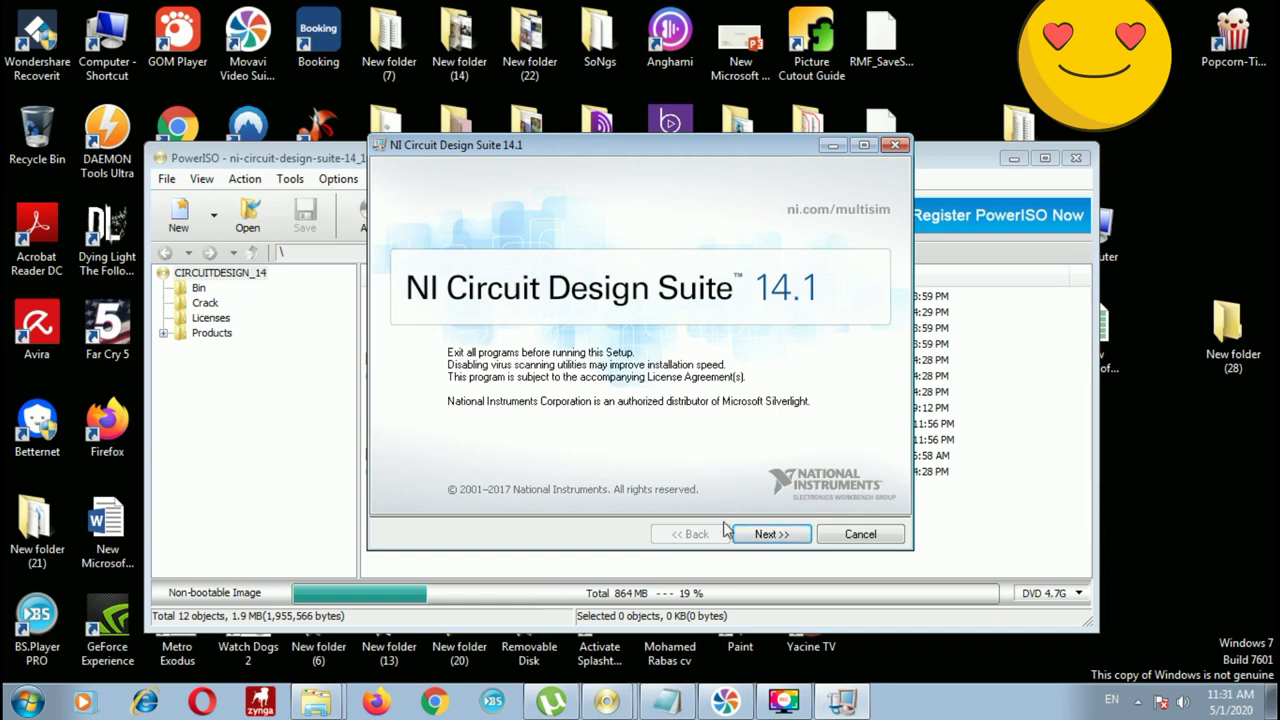
{"action": "left_click", "coordinate": [769, 535]}
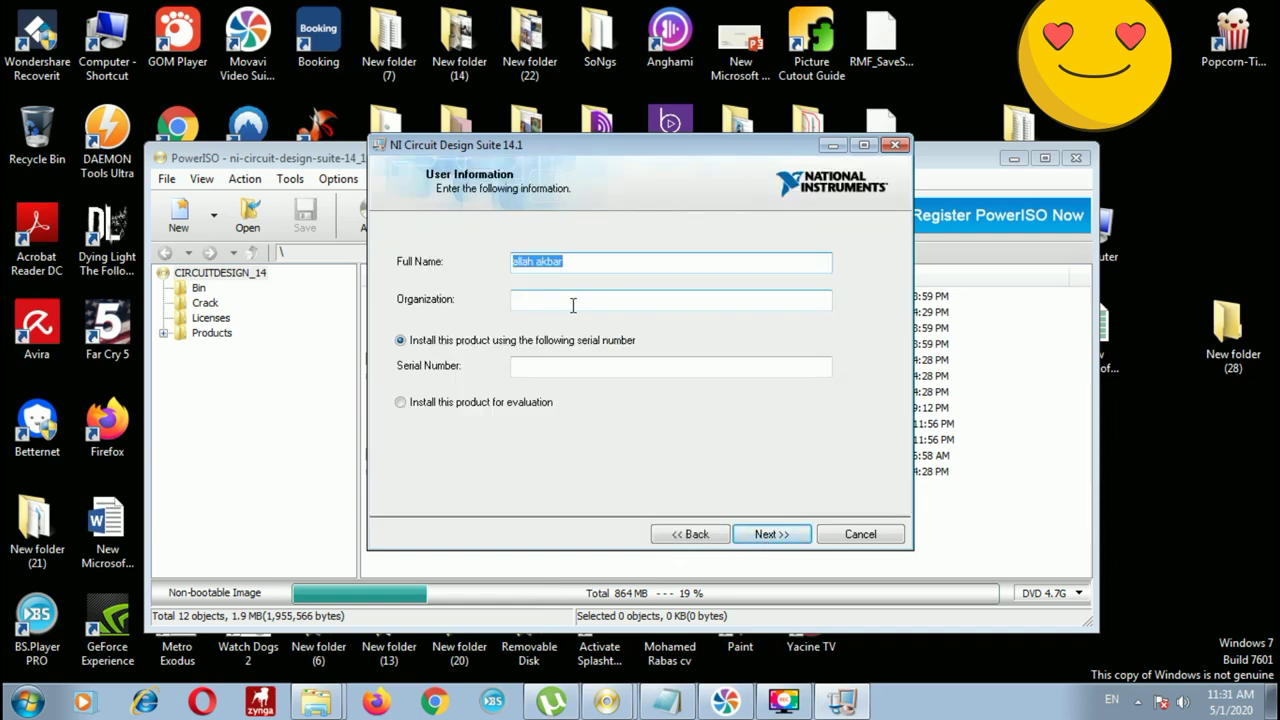
{"action": "left_click", "coordinate": [434, 410]}
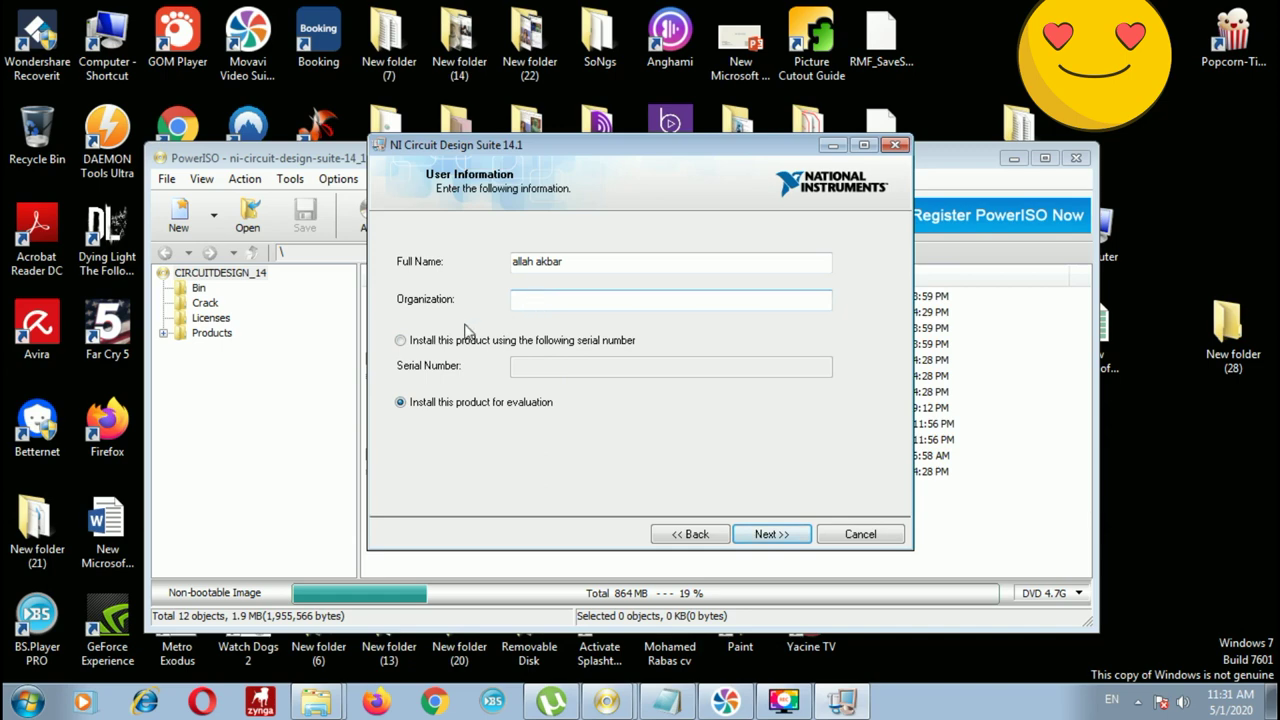
{"action": "left_click", "coordinate": [401, 341]}
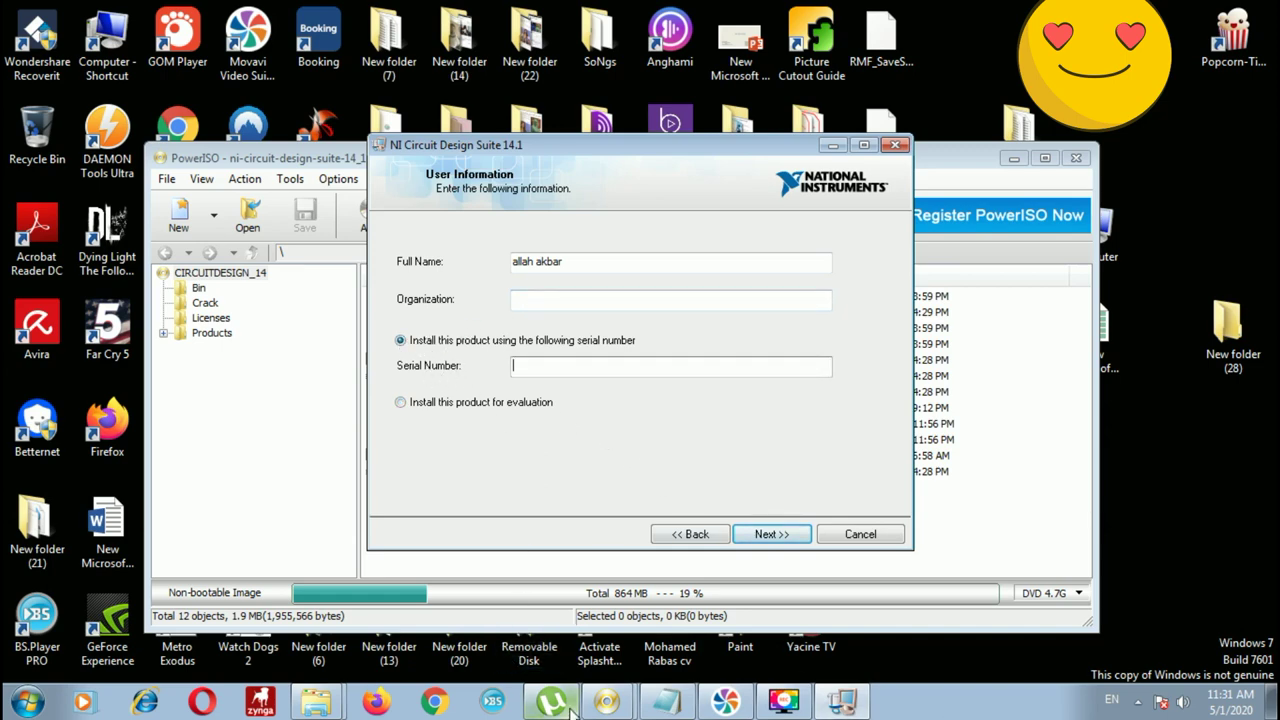
- Open the Crack folder in C:\New folder and launch ni-license-activator-1_2
{"action": "mouse_move", "coordinate": [316, 701]}
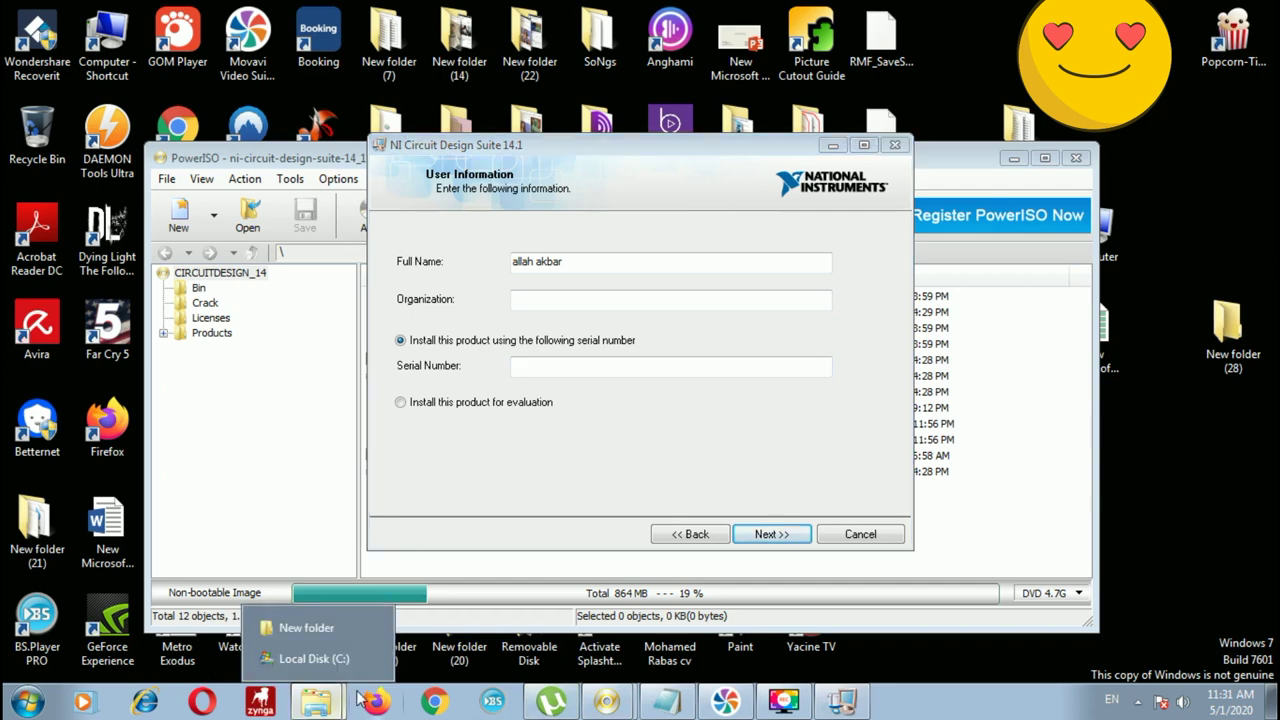
{"action": "left_click", "coordinate": [315, 626]}
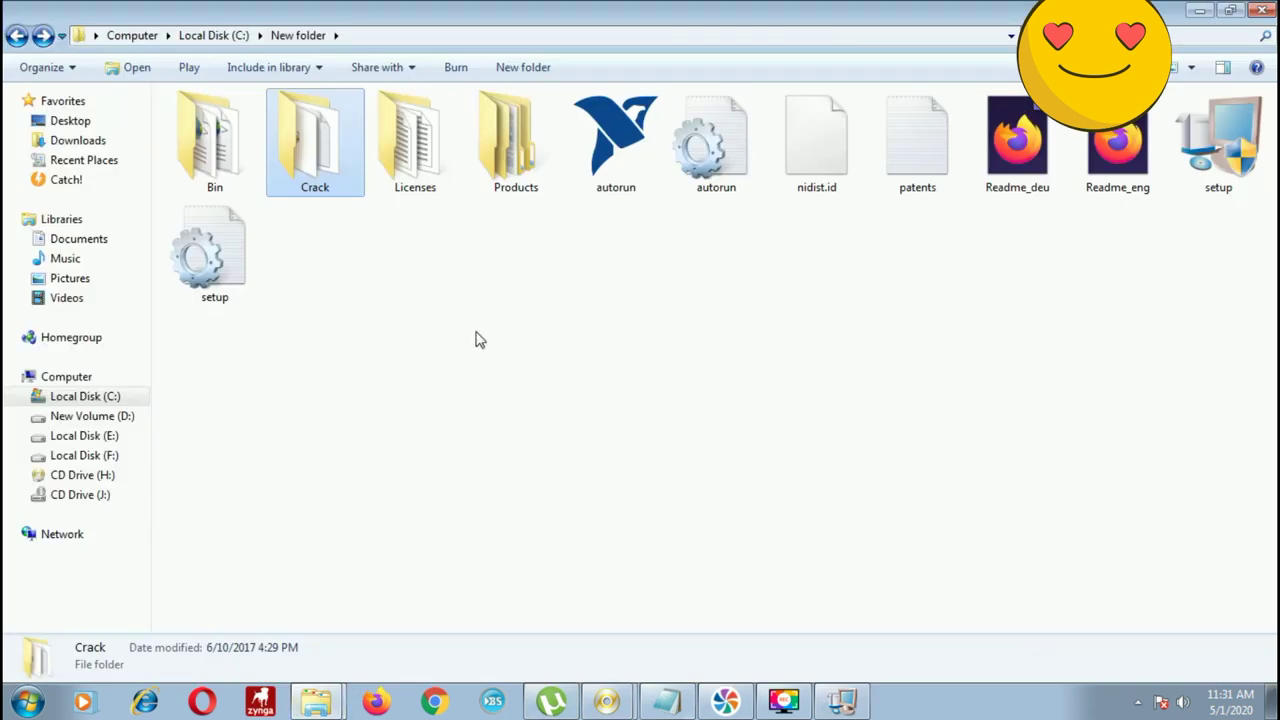
{"action": "double_click", "coordinate": [310, 163]}
{"action": "double_click", "coordinate": [268, 124]}
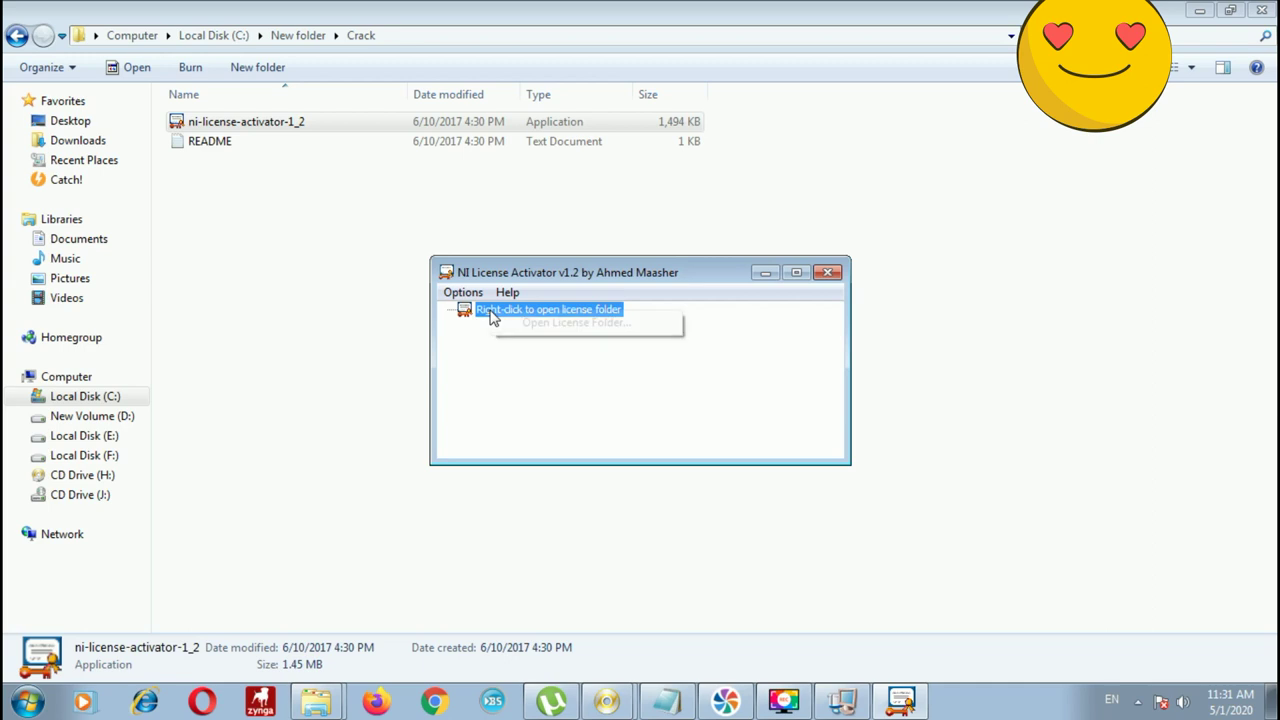
- Set the license folder in NI License Activator to C:\NI Circuit Design Suite 14.1
{"action": "right_click", "coordinate": [491, 314]}
{"action": "left_click", "coordinate": [538, 320]}
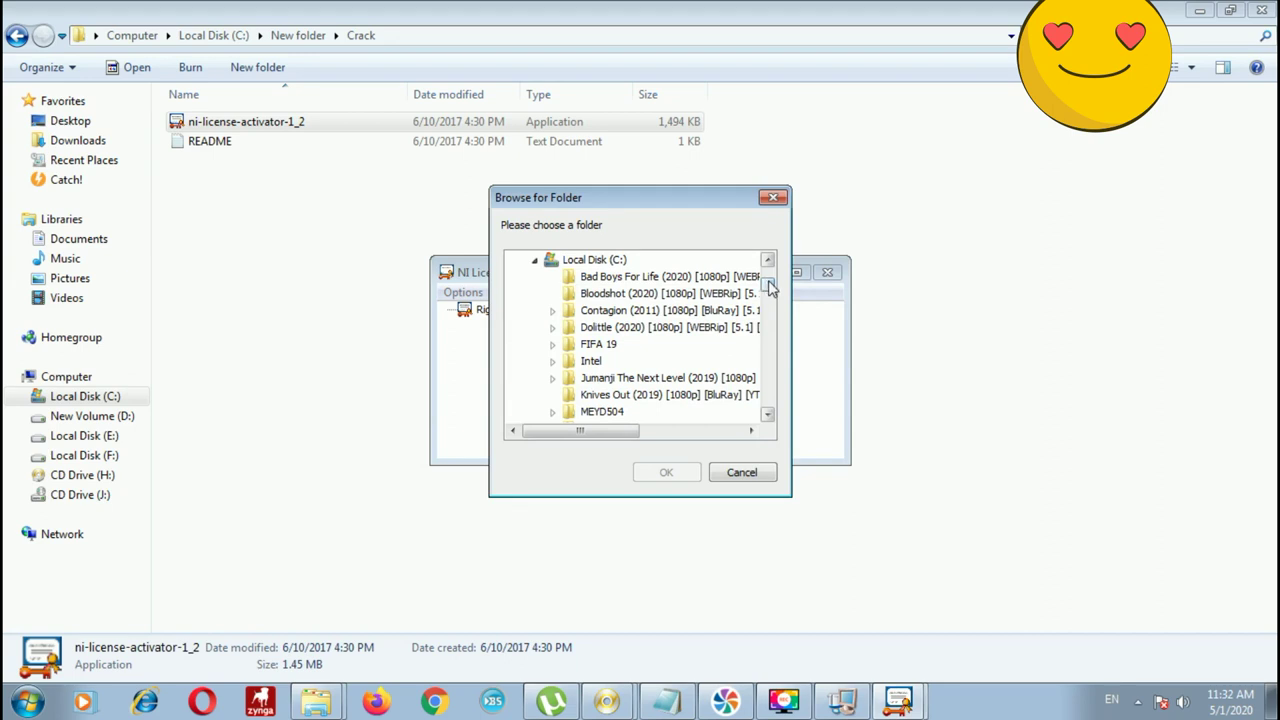
{"action": "left_click_drag", "start_coordinate": [770, 287], "coordinate": [769, 301]}
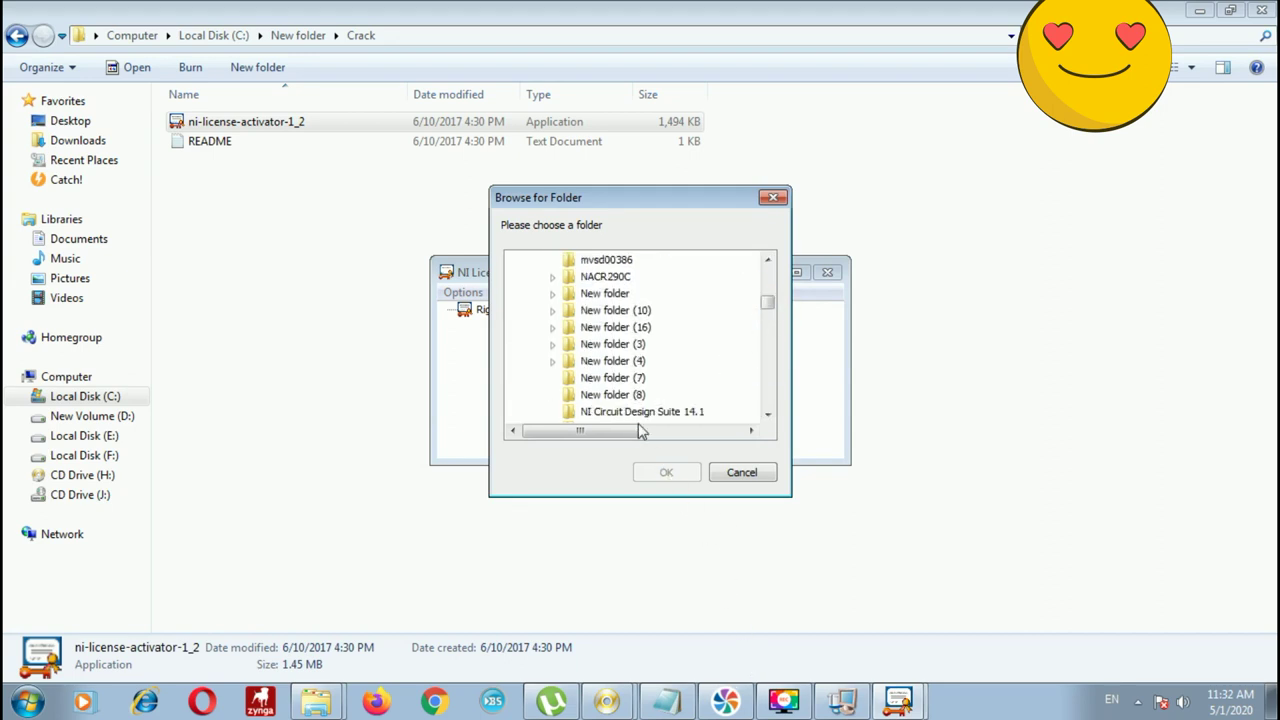
{"action": "left_click", "coordinate": [769, 706]}
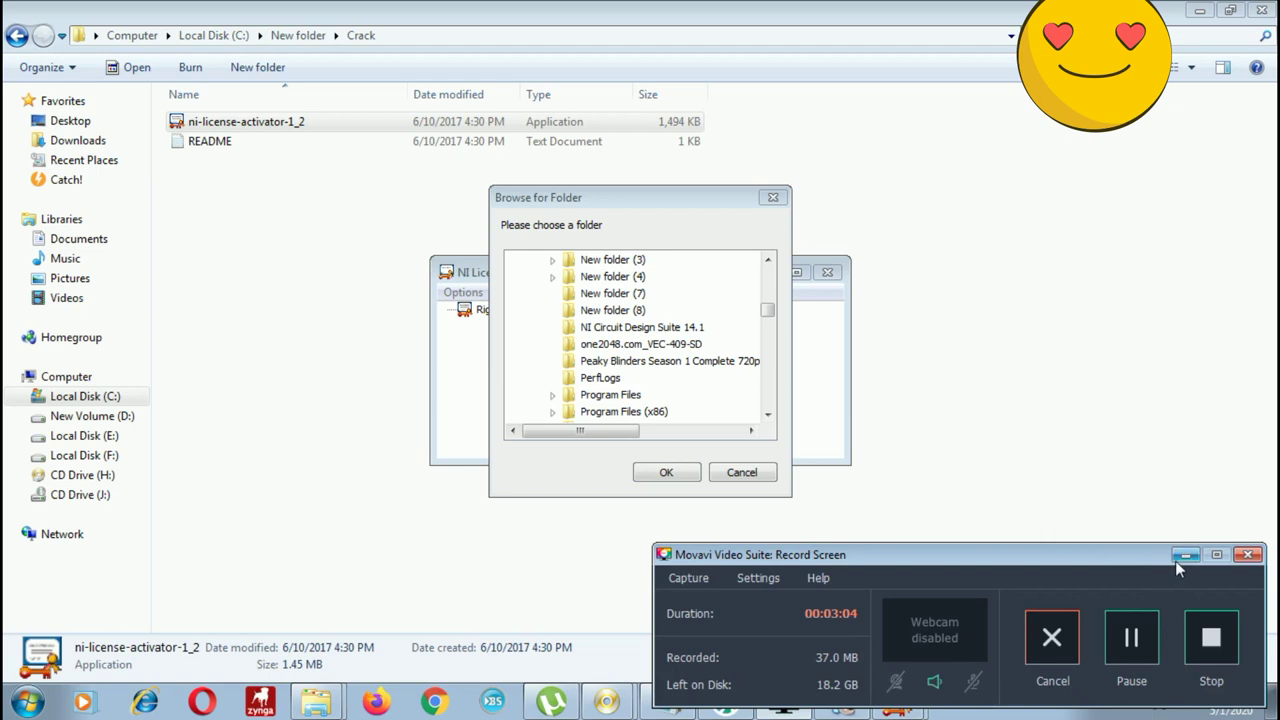
{"action": "left_click", "coordinate": [1180, 556]}
{"action": "left_click", "coordinate": [666, 472]}
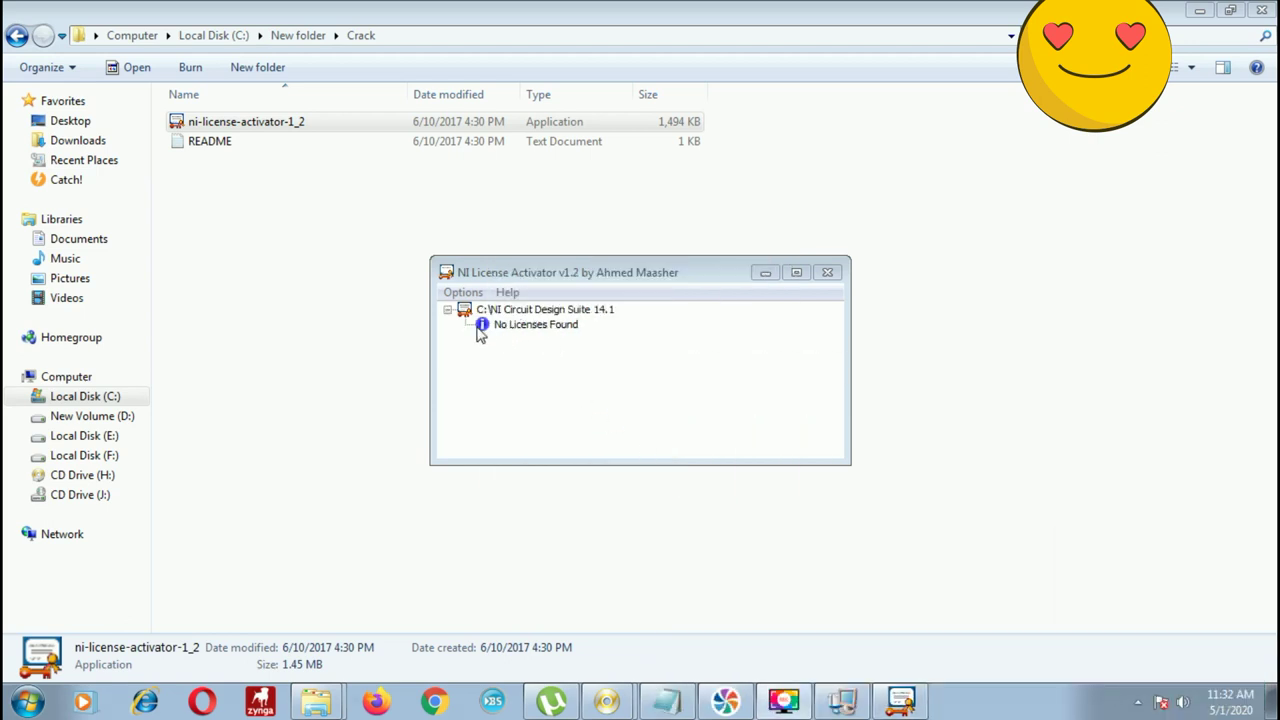
{"action": "left_click", "coordinate": [447, 310]}
{"action": "right_click", "coordinate": [516, 312]}
{"action": "left_click", "coordinate": [562, 325]}
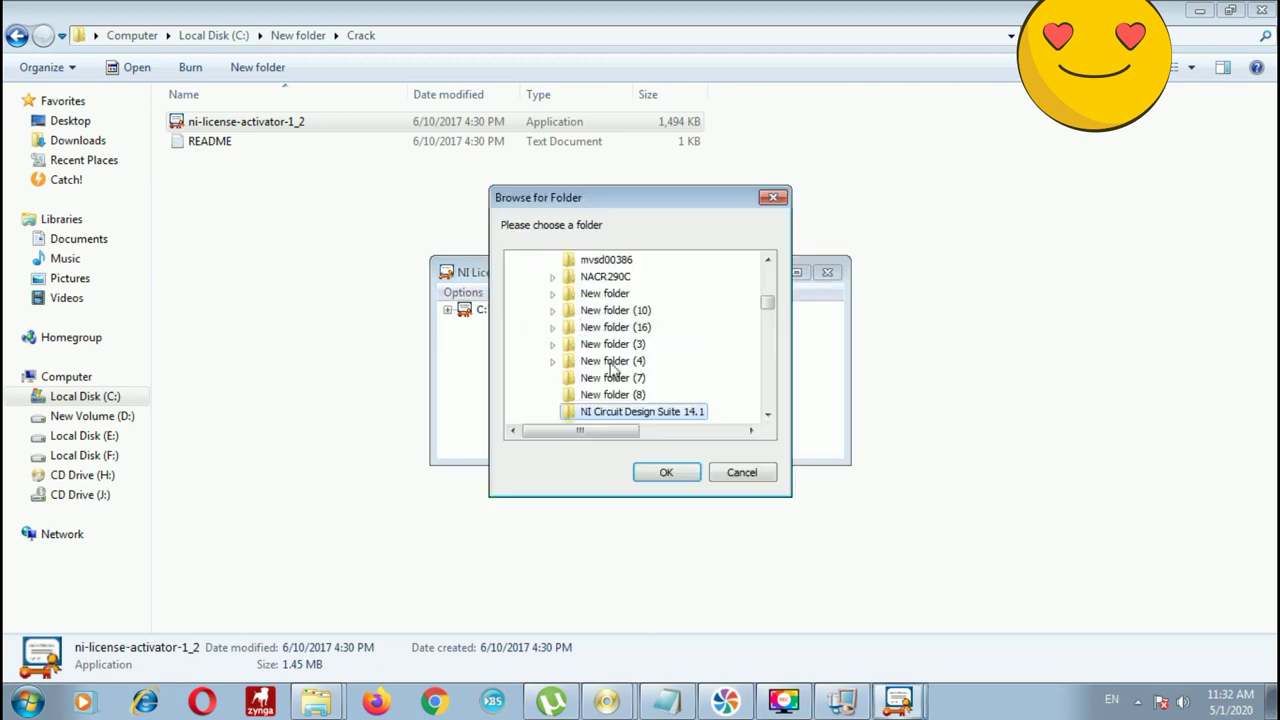
{"action": "left_click", "coordinate": [740, 475]}
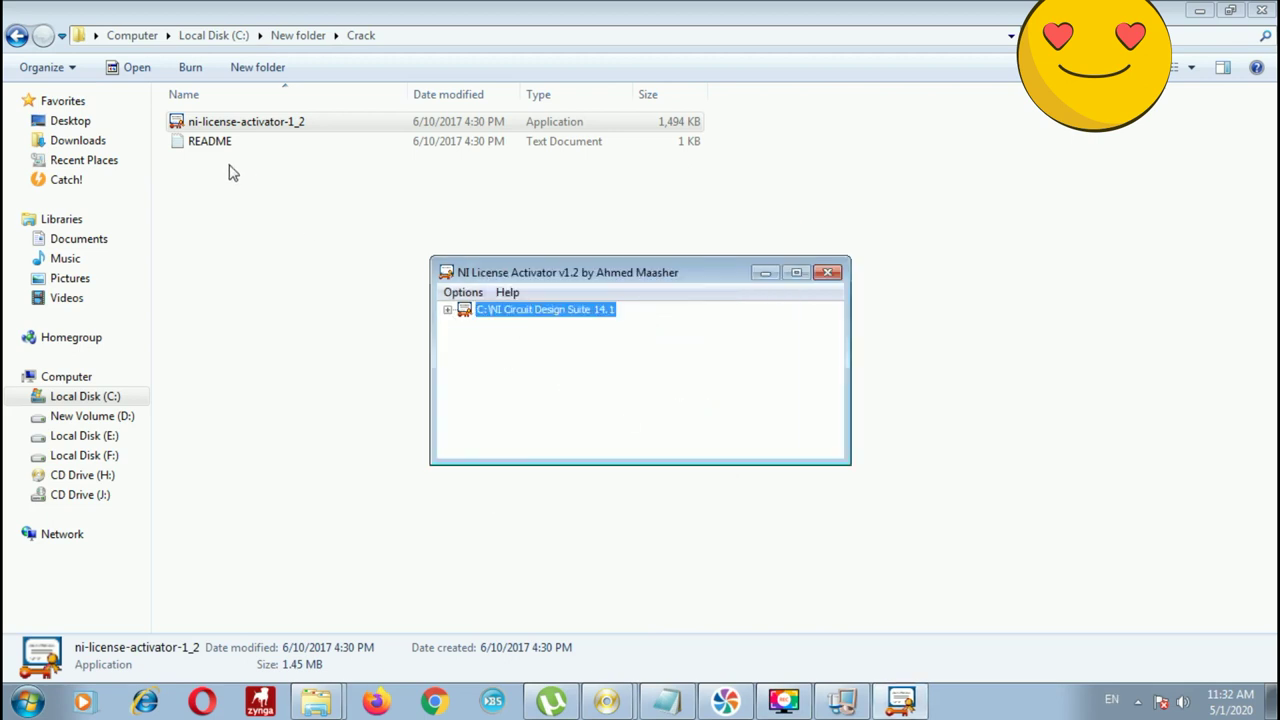
- Bring back the NI Circuit Design Suite 14.1 installer and close NI License Activator
{"action": "left_click", "coordinate": [784, 700]}
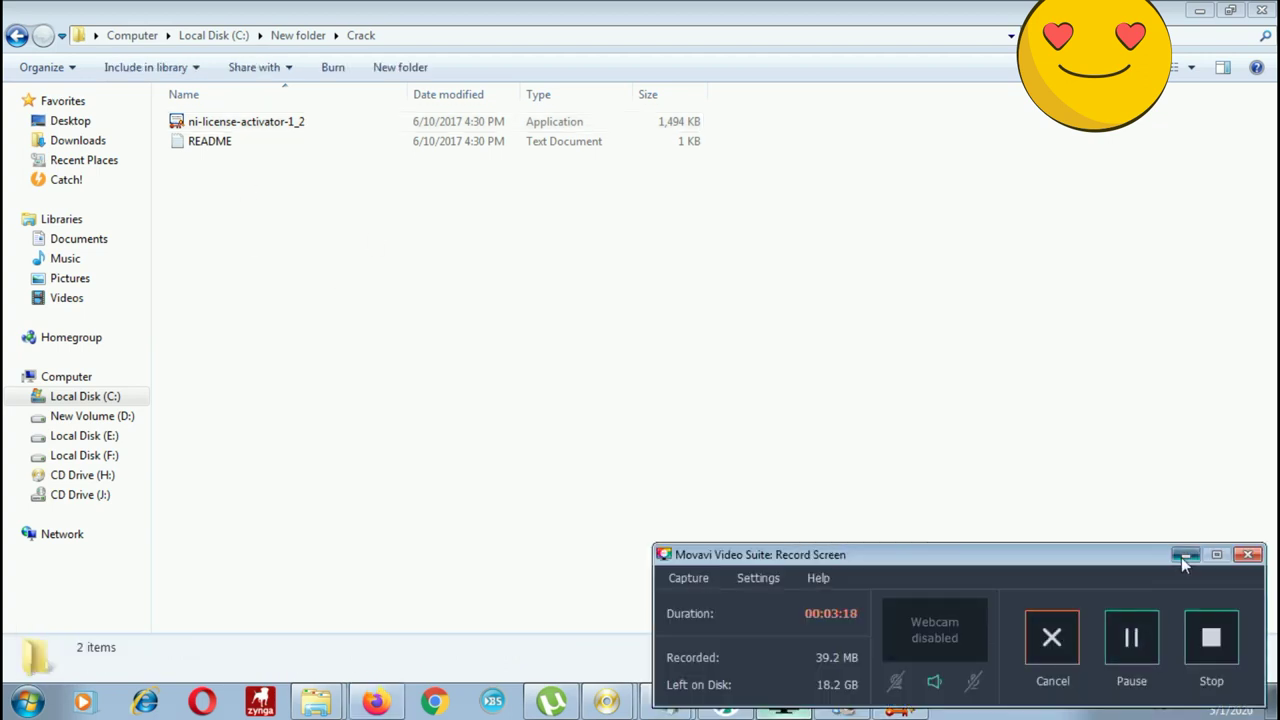
{"action": "left_click", "coordinate": [1183, 556]}
{"action": "left_click", "coordinate": [841, 702]}
{"action": "left_click", "coordinate": [901, 700]}
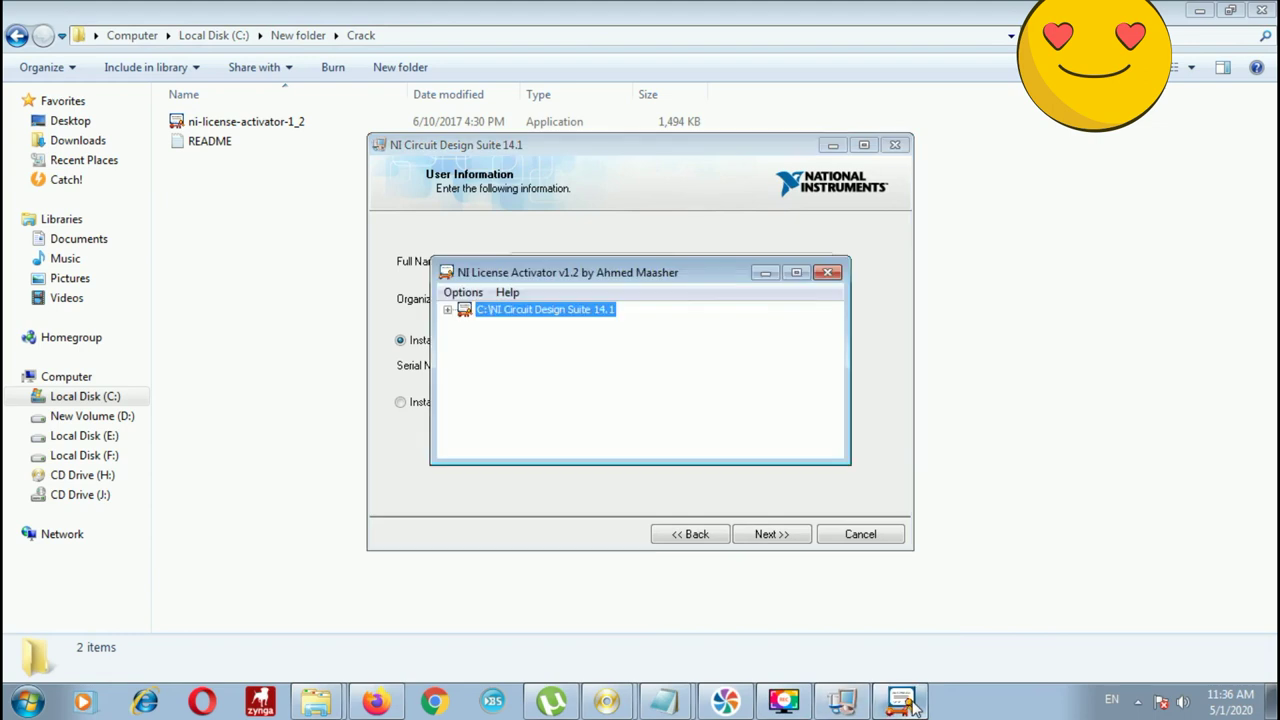
{"action": "left_click", "coordinate": [827, 272]}
- Choose to install the product for evaluation, set the organization to king, and continue to the Destination Directory page
{"action": "left_click", "coordinate": [402, 401]}
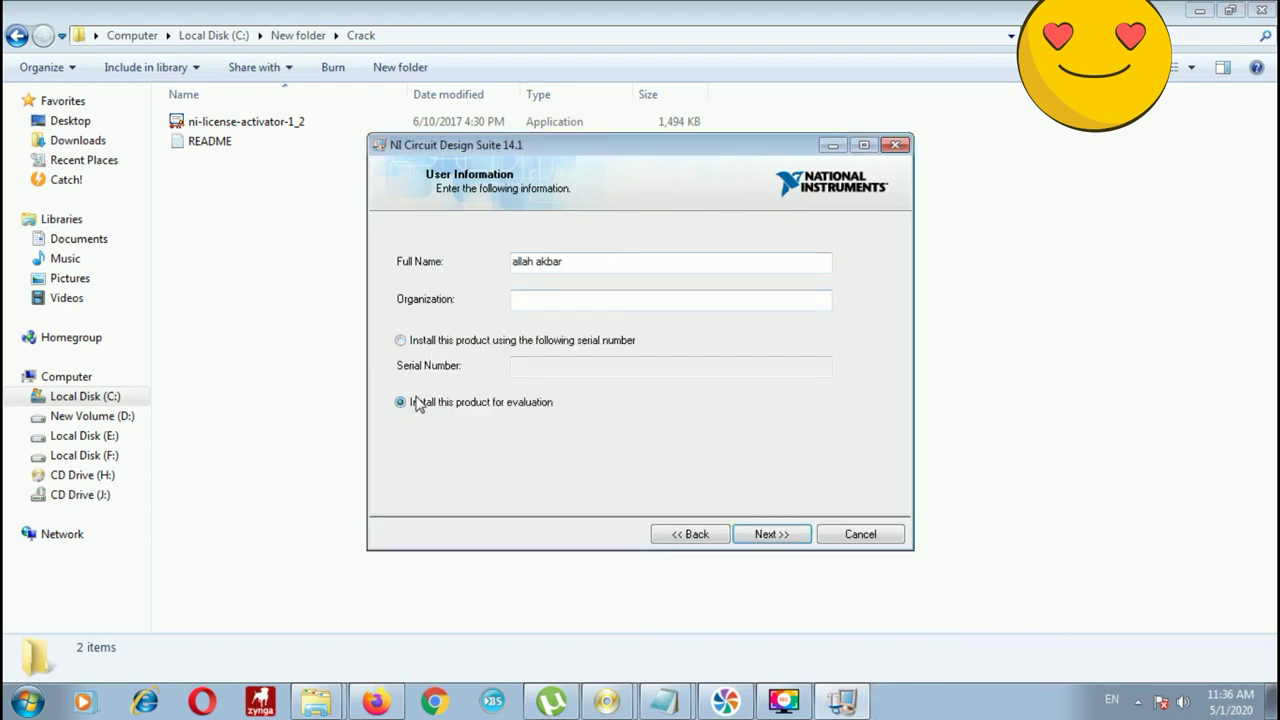
{"action": "left_click", "coordinate": [533, 306]}
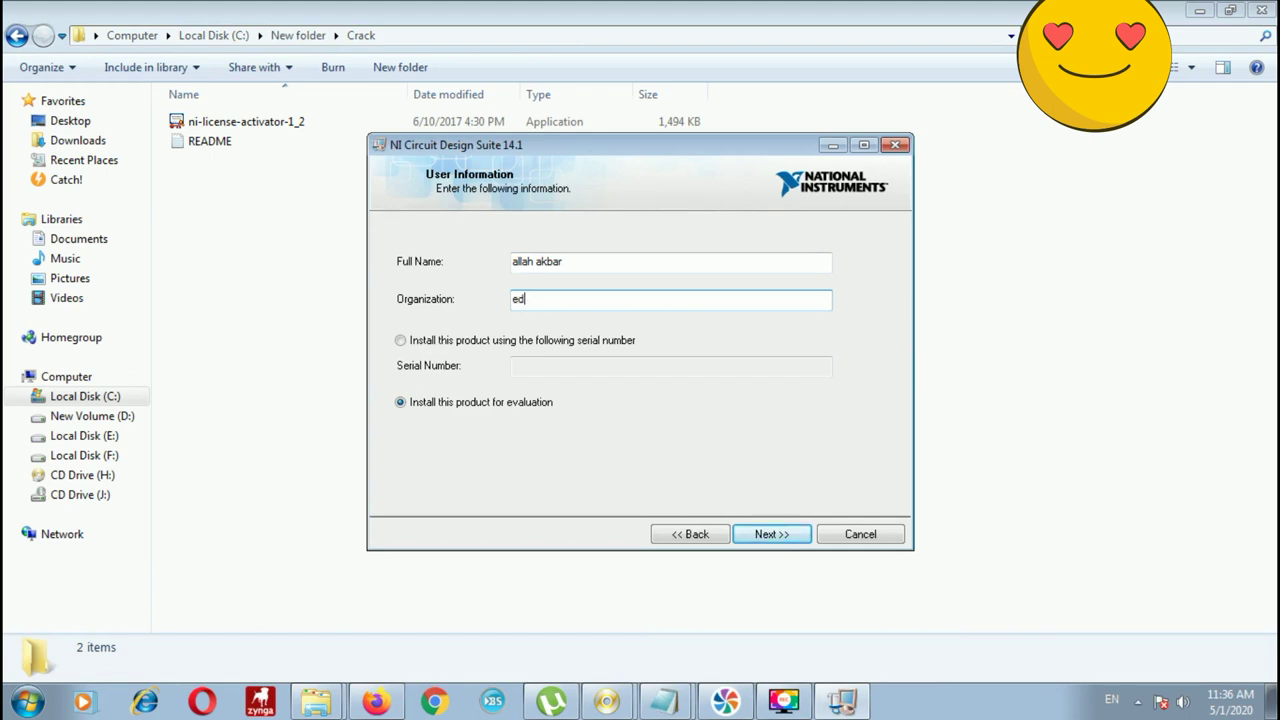
{"action": "key", "text": "Return"}
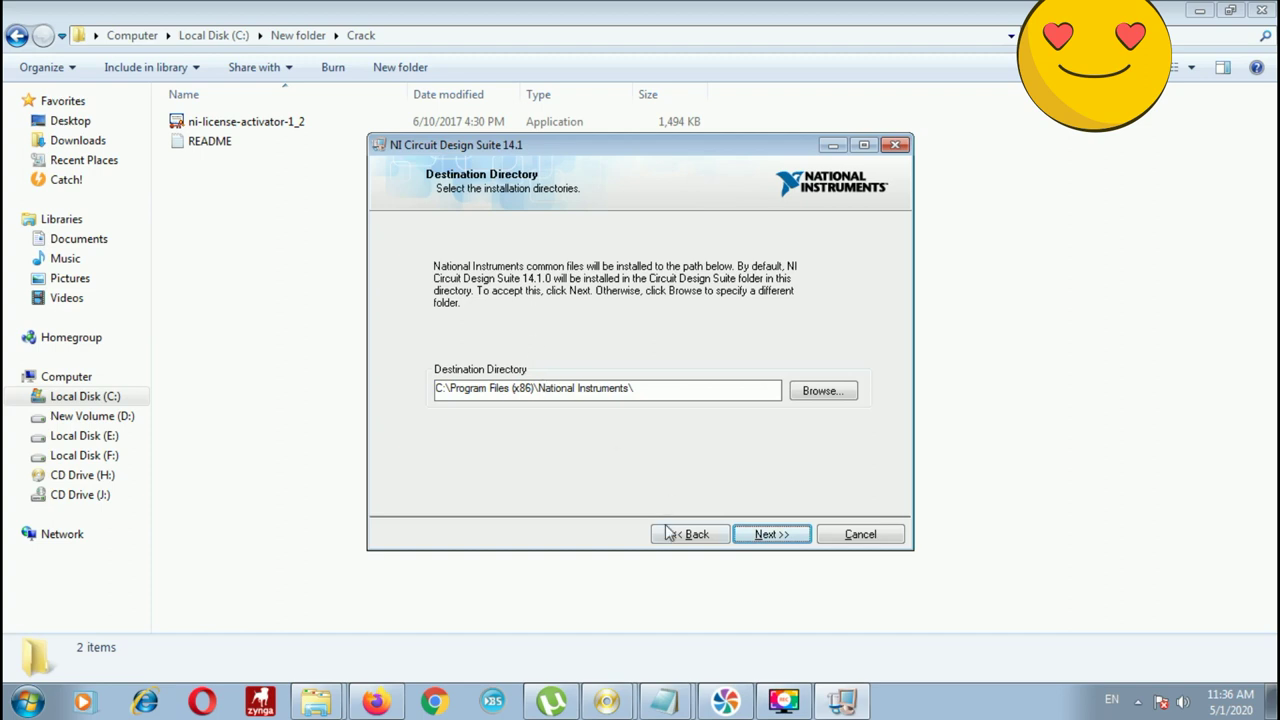
{"action": "left_click", "coordinate": [667, 533]}
{"action": "left_click", "coordinate": [554, 300]}
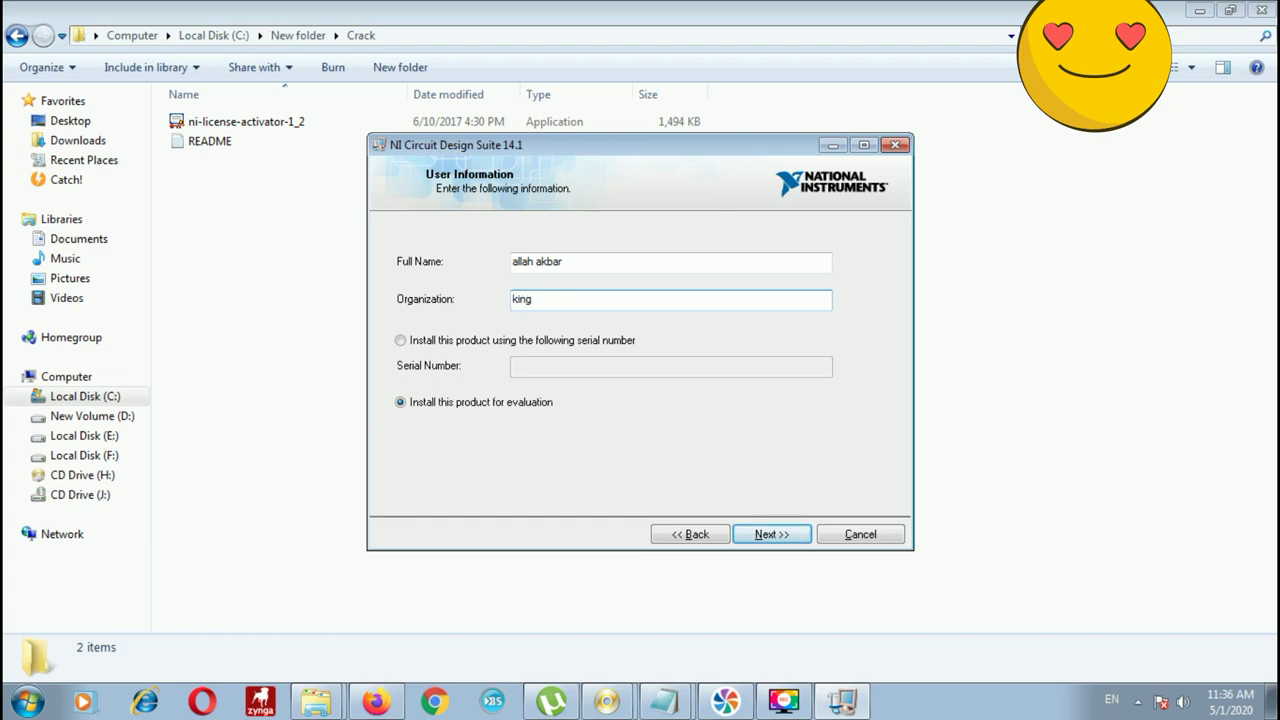
{"action": "left_click", "coordinate": [784, 534]}
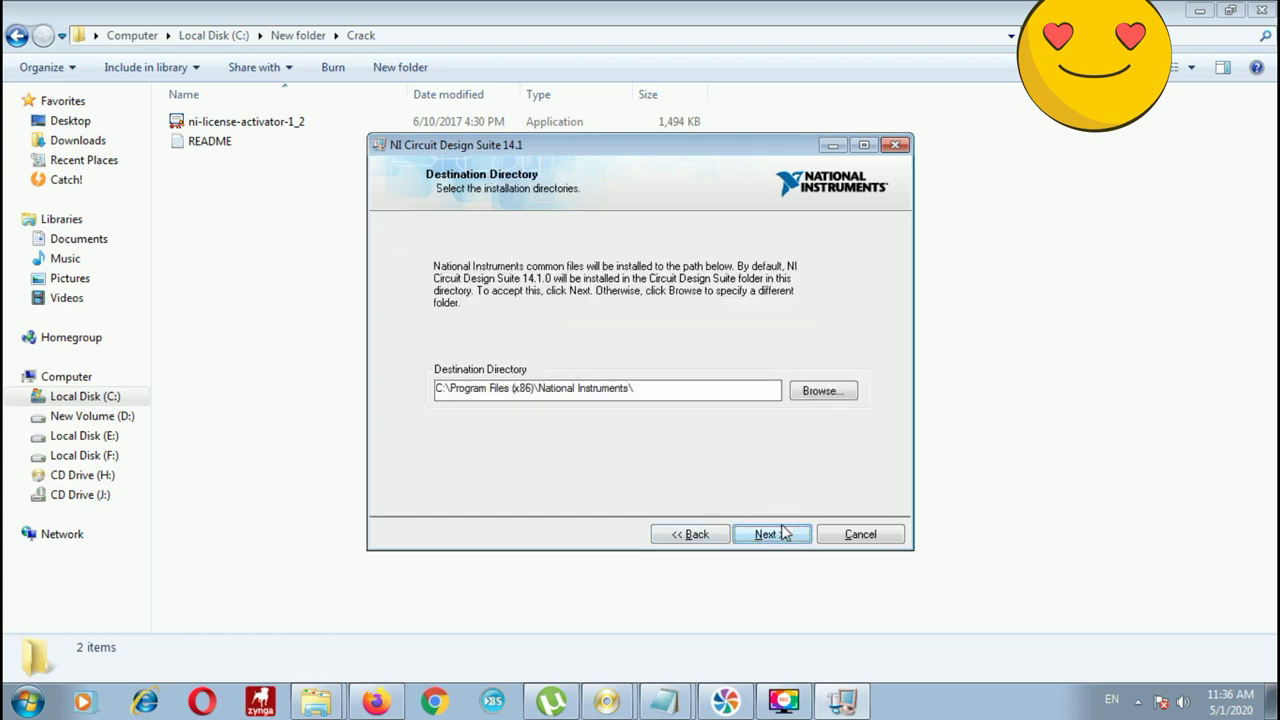
- Keep the default destination directory and features, and run the search for product notifications
{"action": "left_click", "coordinate": [785, 534]}
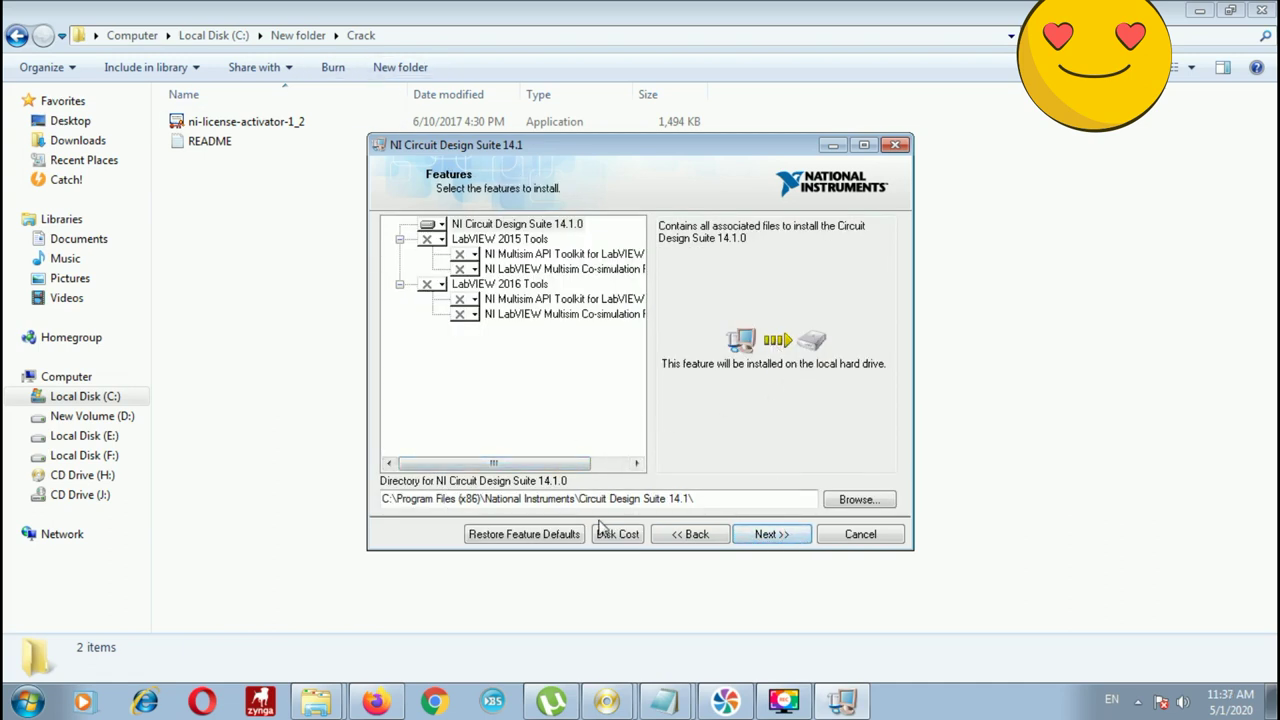
{"action": "left_click", "coordinate": [778, 535]}
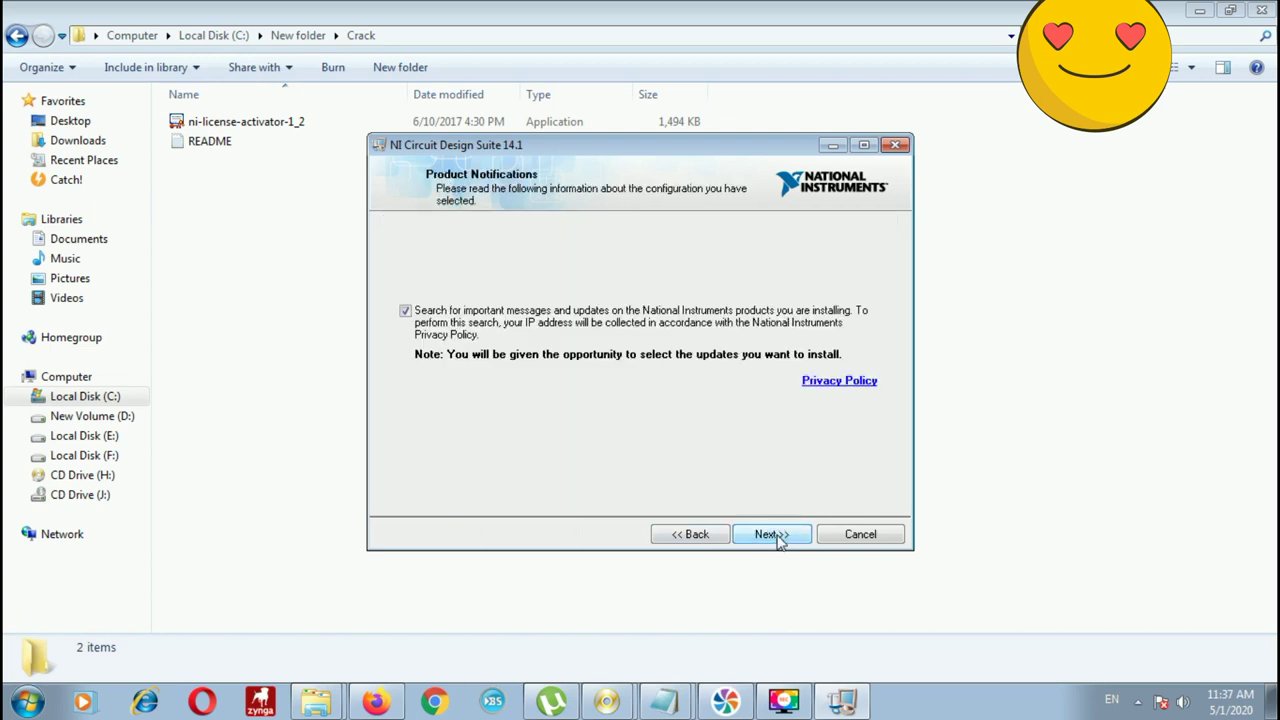
{"action": "left_click", "coordinate": [770, 534]}
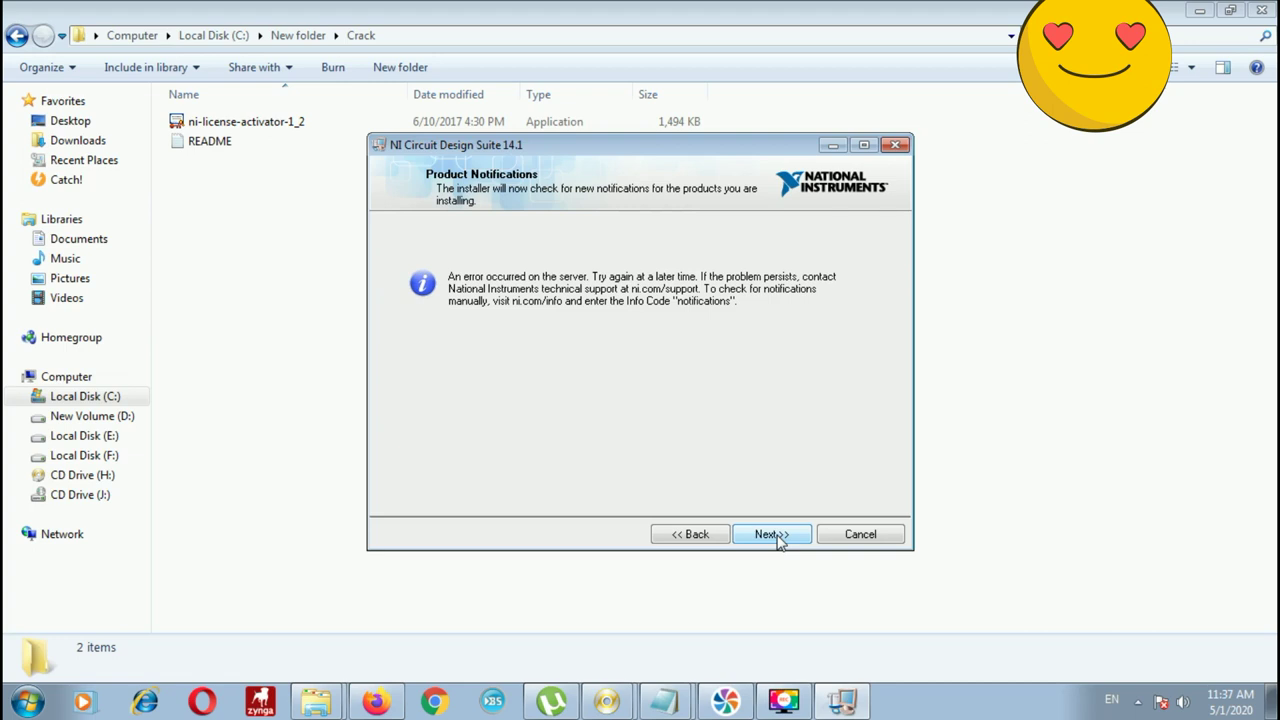
- Accept the two license agreements and start installing NI Circuit Design Suite 14.1
{"action": "left_click", "coordinate": [772, 535]}
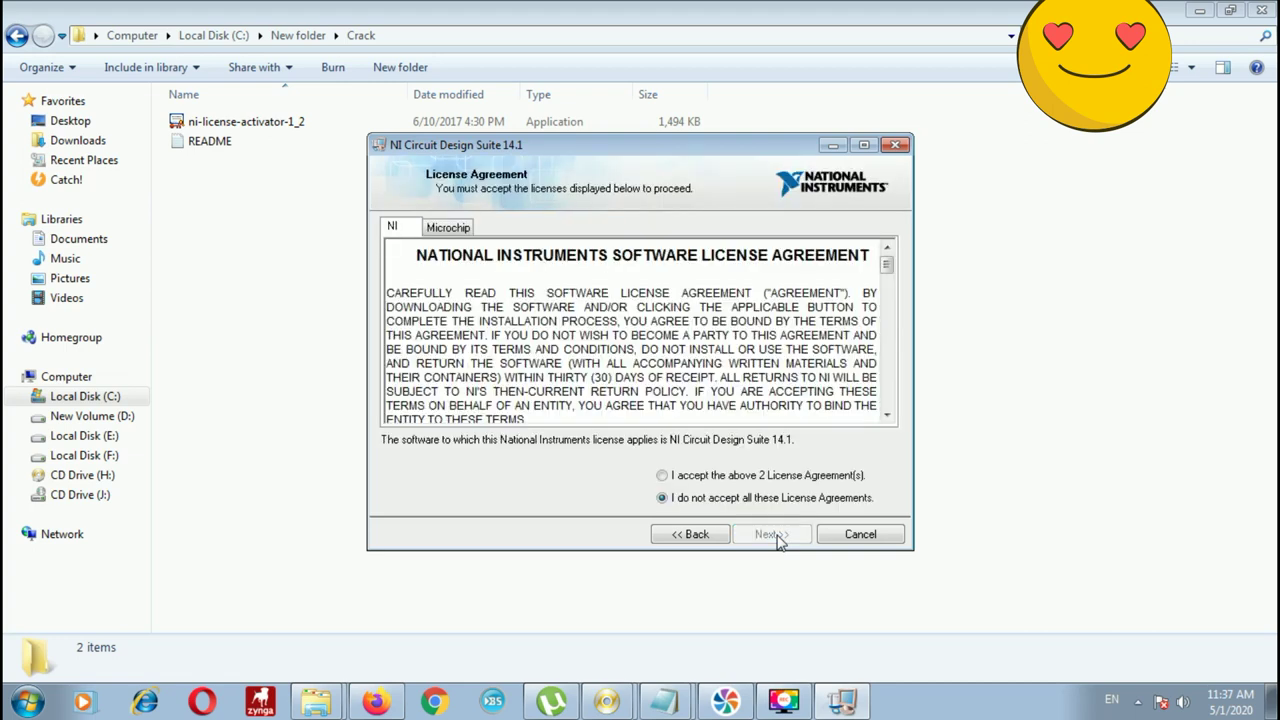
{"action": "left_click", "coordinate": [679, 476]}
{"action": "left_click", "coordinate": [786, 535]}
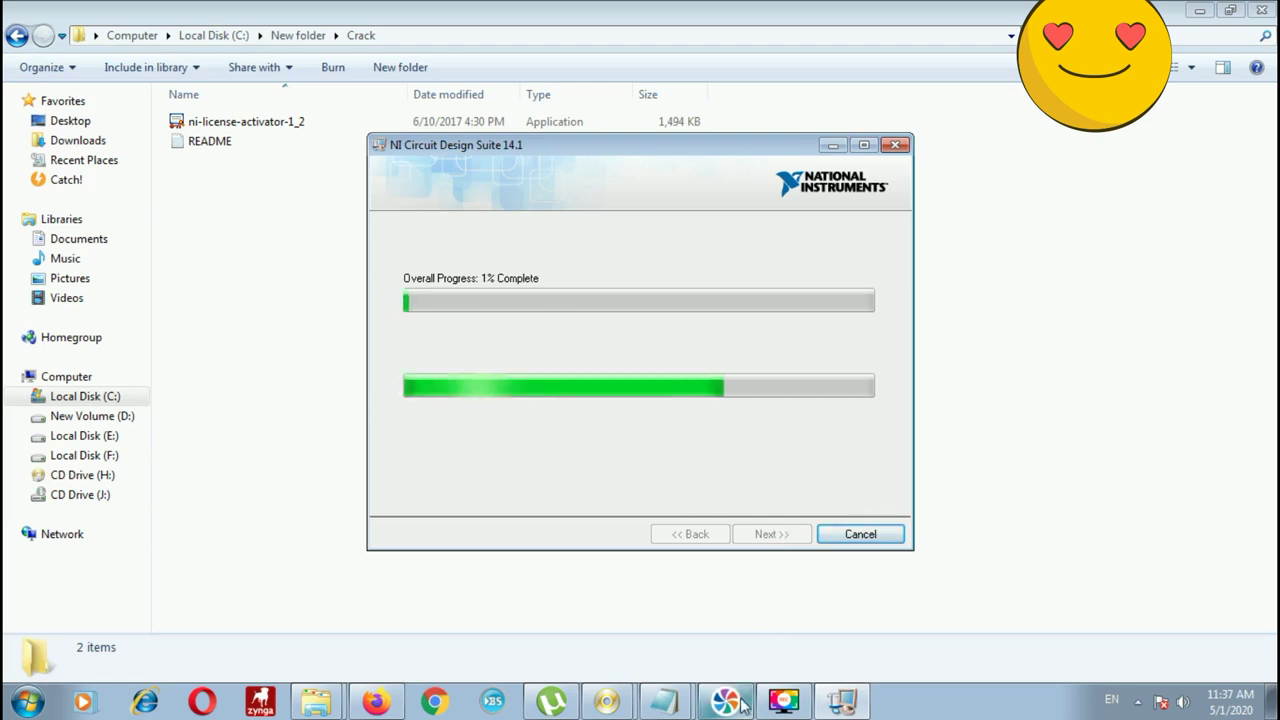
{"action": "left_click", "coordinate": [790, 702]}
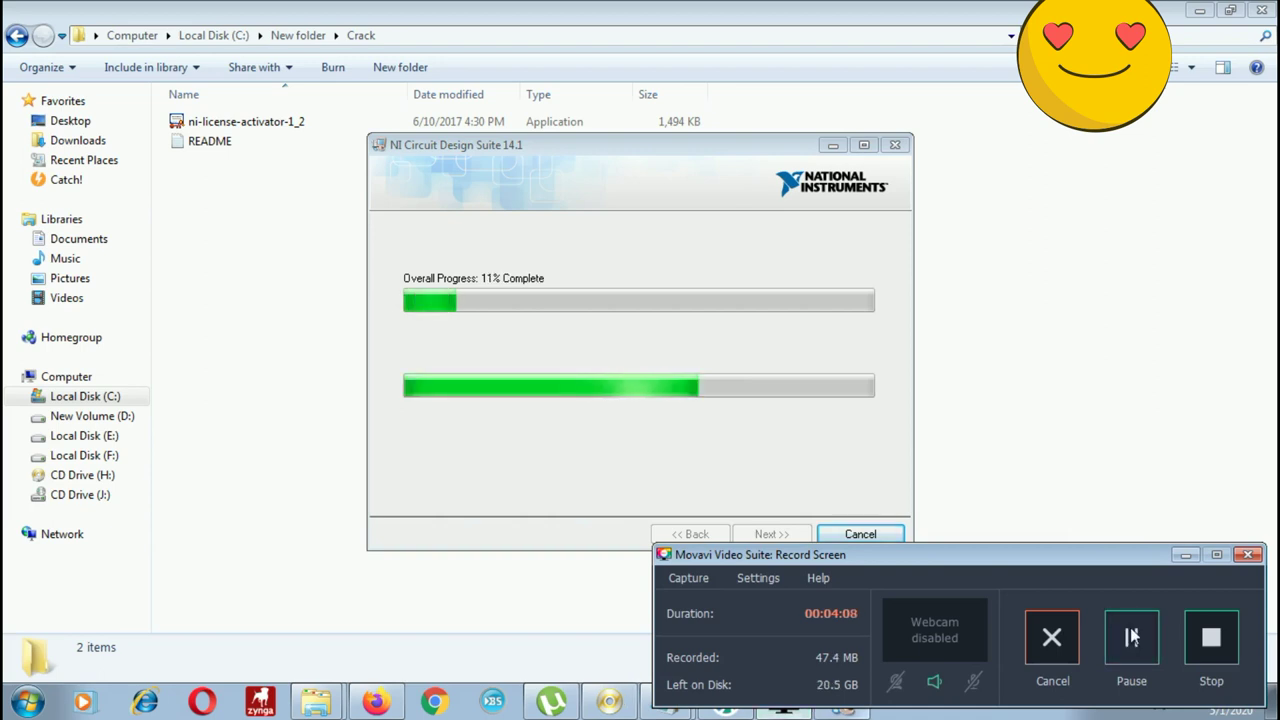
{"action": "left_click", "coordinate": [1184, 555]}
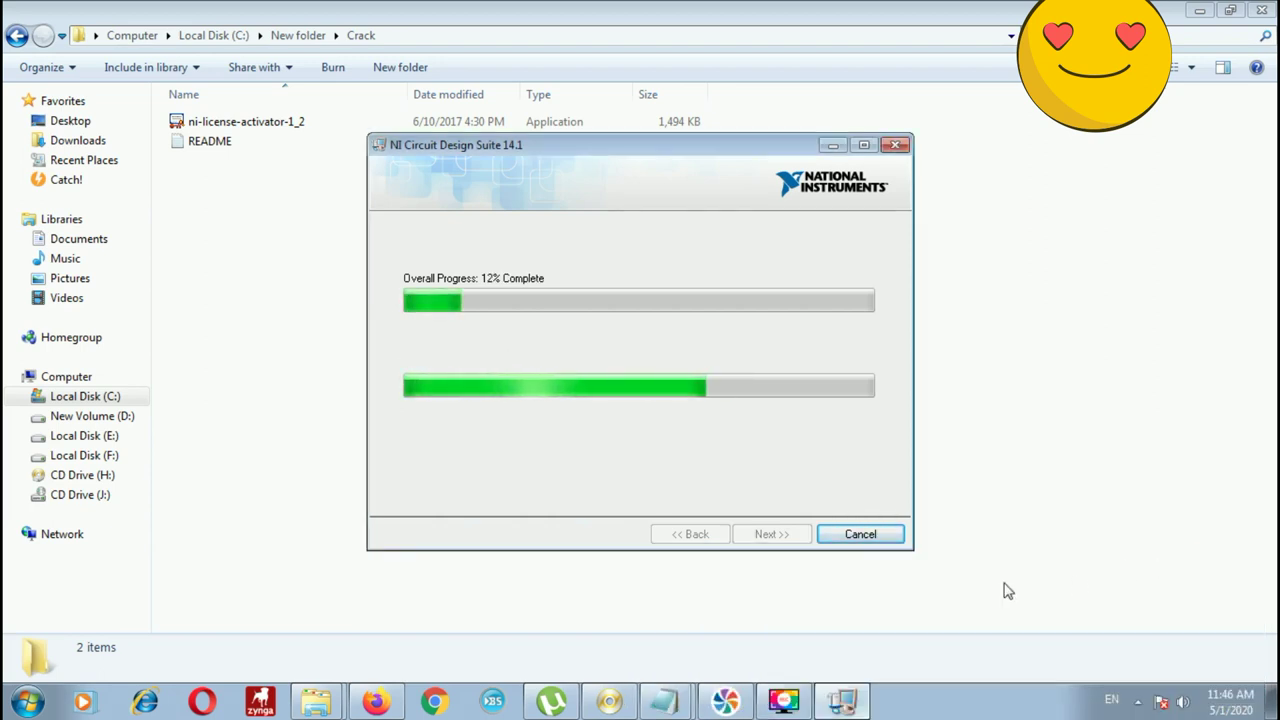
{"action": "left_click_drag", "start_coordinate": [684, 148], "coordinate": [648, 137]}
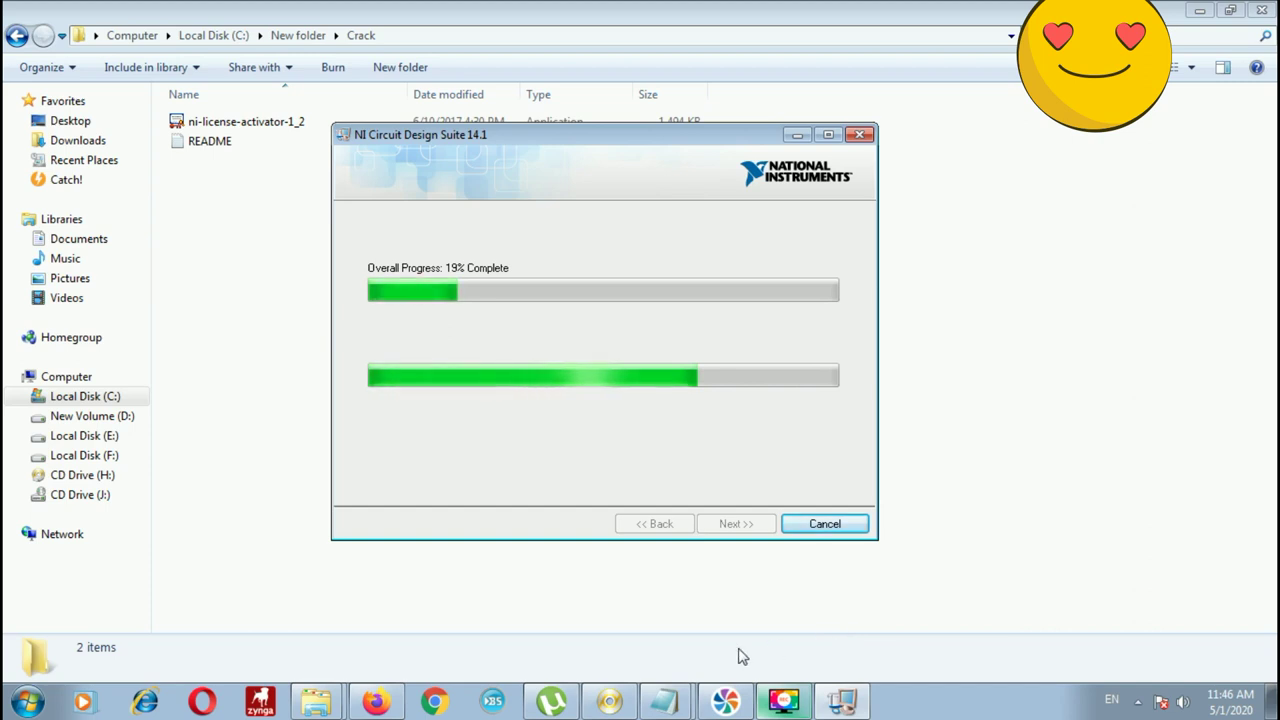
{"action": "left_click", "coordinate": [728, 702]}
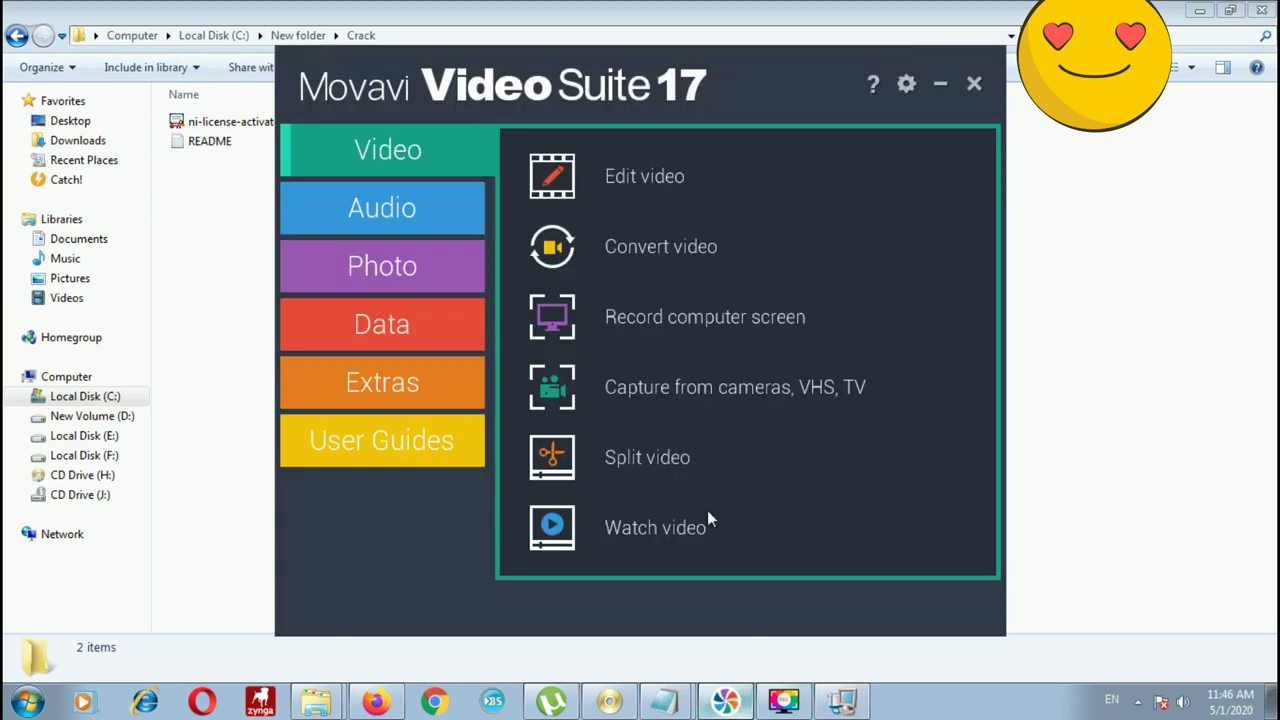
{"action": "left_click", "coordinate": [940, 85]}
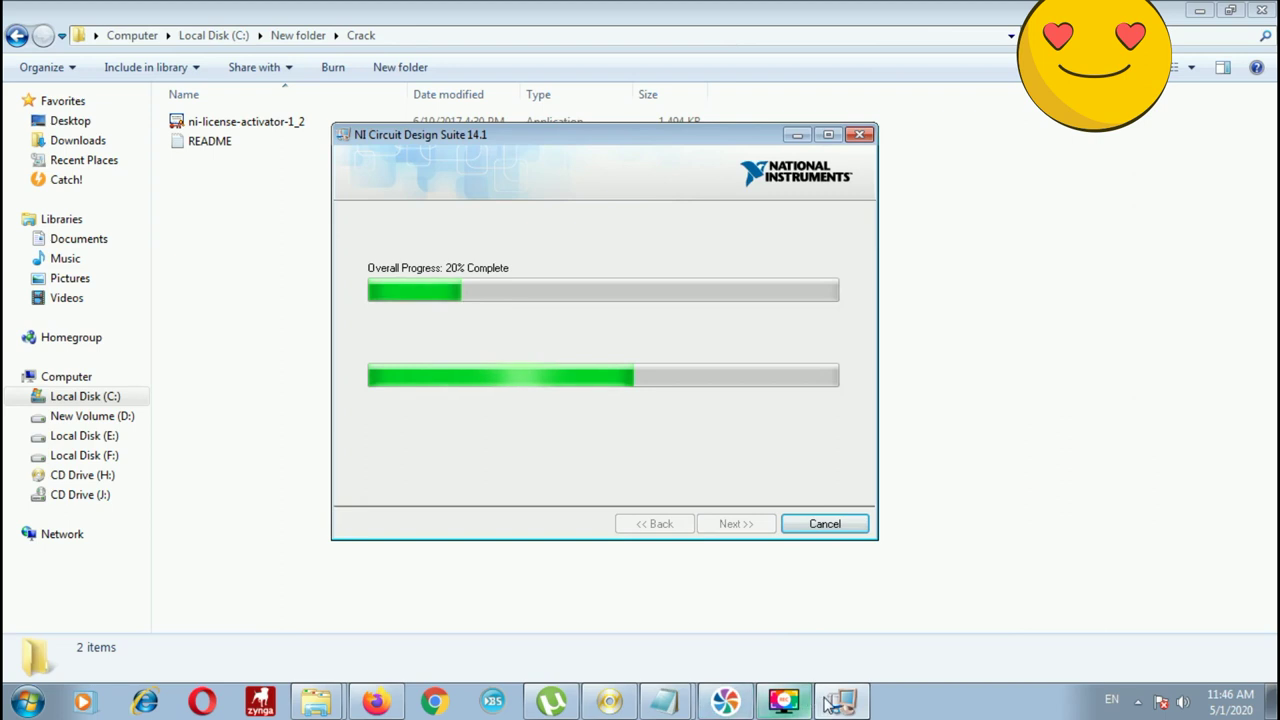
{"action": "left_click", "coordinate": [783, 702]}
{"action": "left_click", "coordinate": [783, 702]}
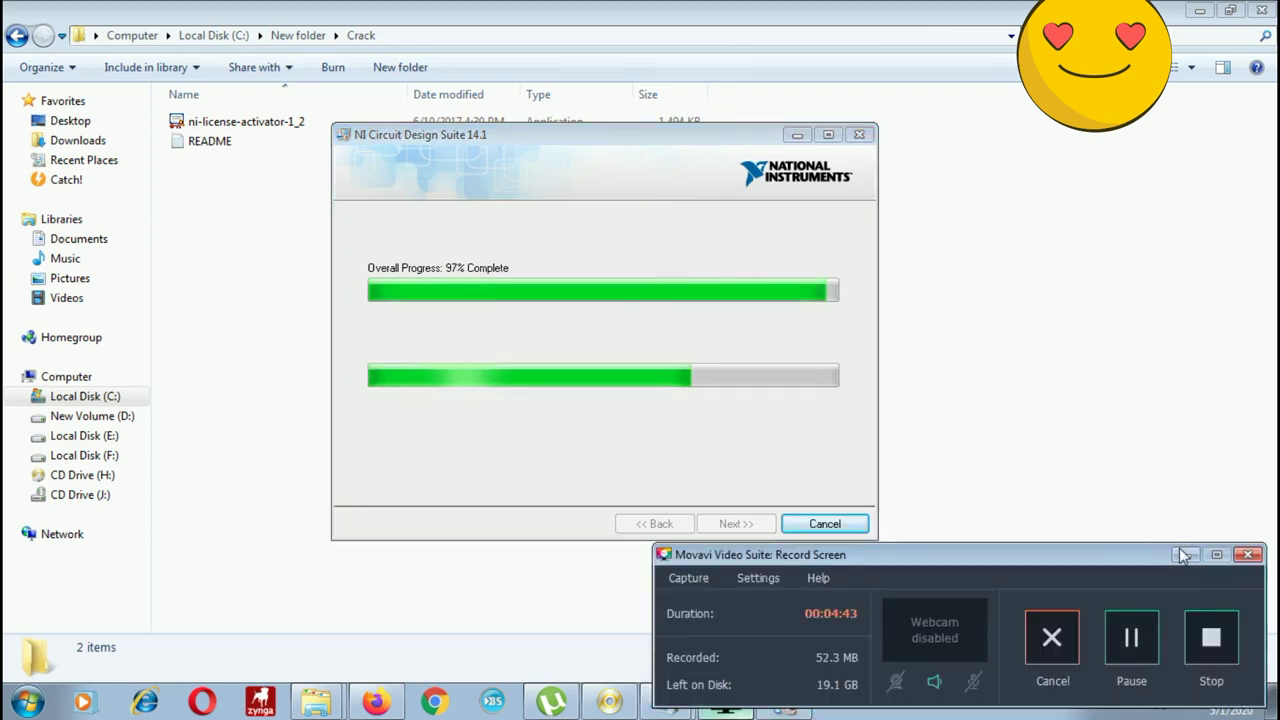
{"action": "left_click", "coordinate": [1145, 643]}
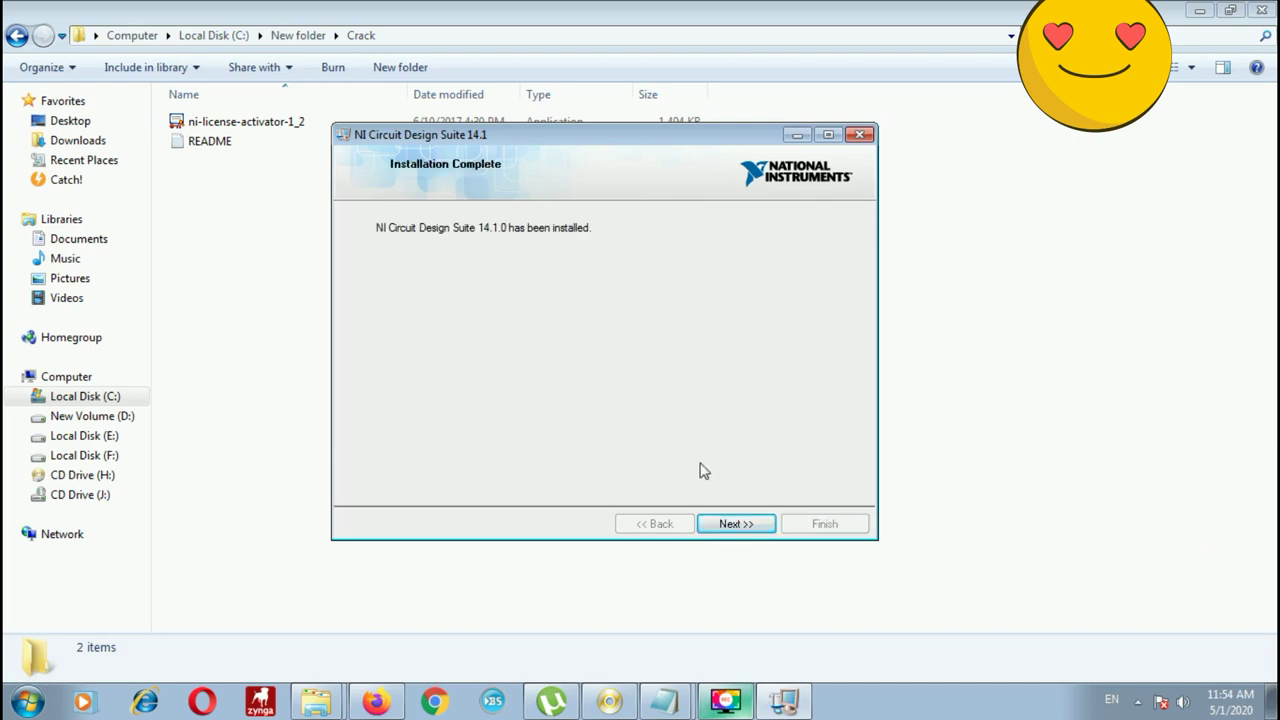
- Finish the installation, allow NI Update Service to check for updates periodically, and postpone the computer restart
{"action": "left_click", "coordinate": [755, 524]}
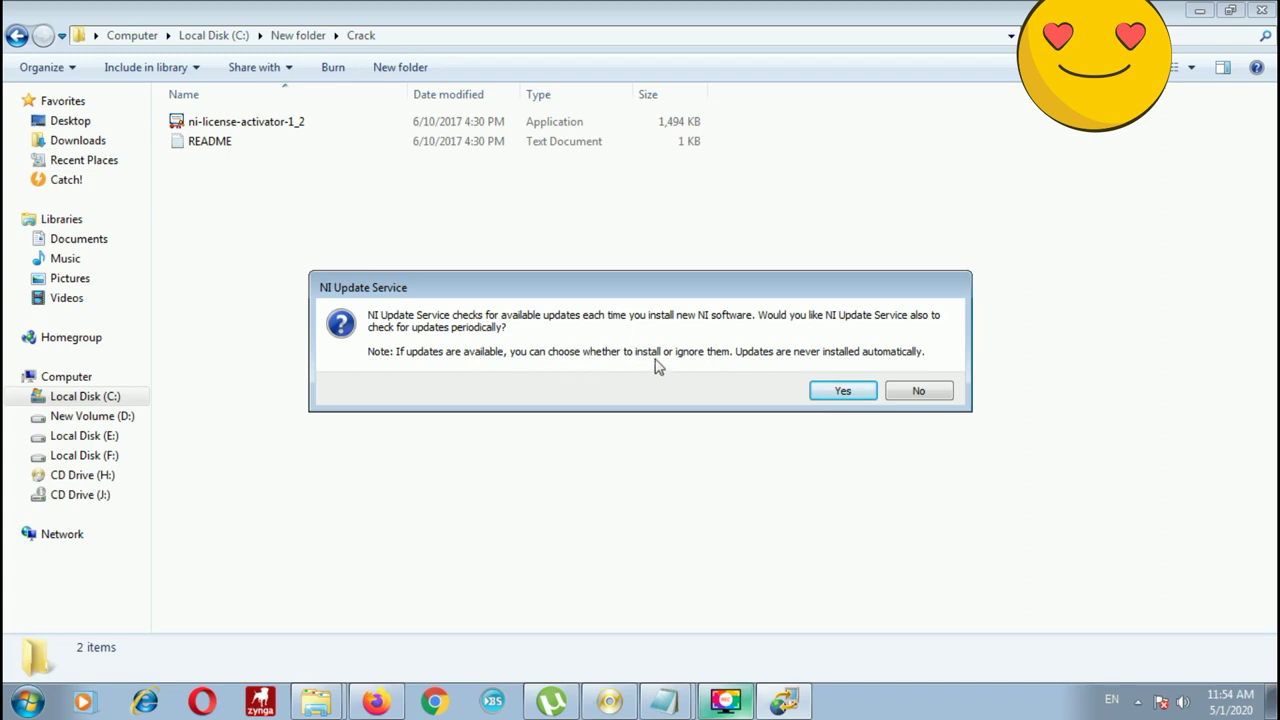
{"action": "left_click", "coordinate": [843, 391]}
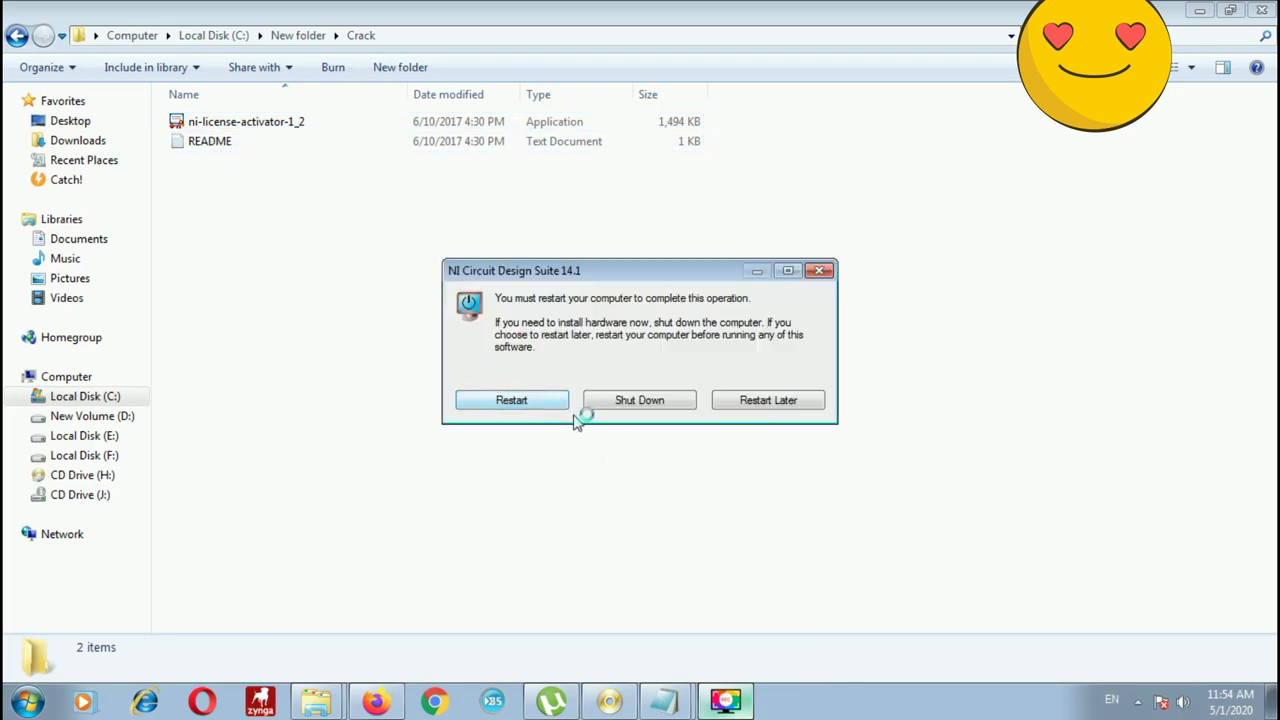
{"action": "left_click", "coordinate": [757, 400]}
- Run ni-license-activator-1_2 from the Crack folder as administrator
{"action": "left_click", "coordinate": [206, 122]}
{"action": "right_click", "coordinate": [206, 122]}
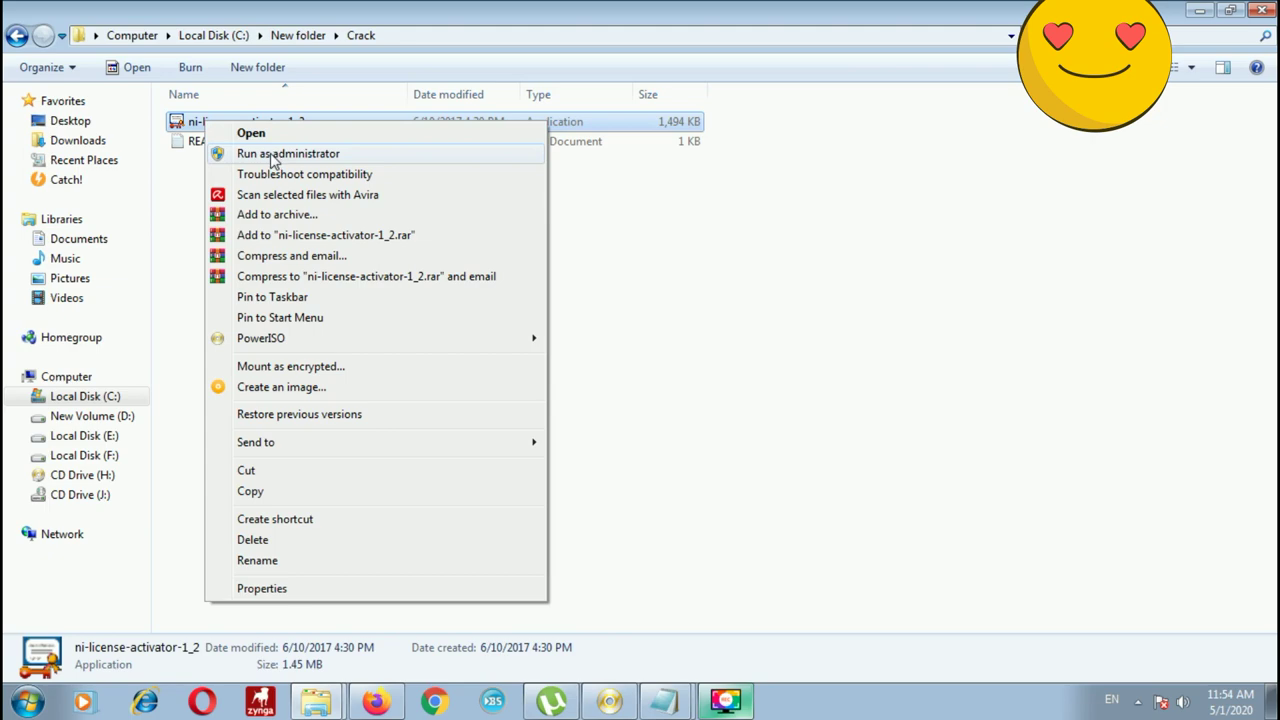
{"action": "left_click", "coordinate": [272, 156]}
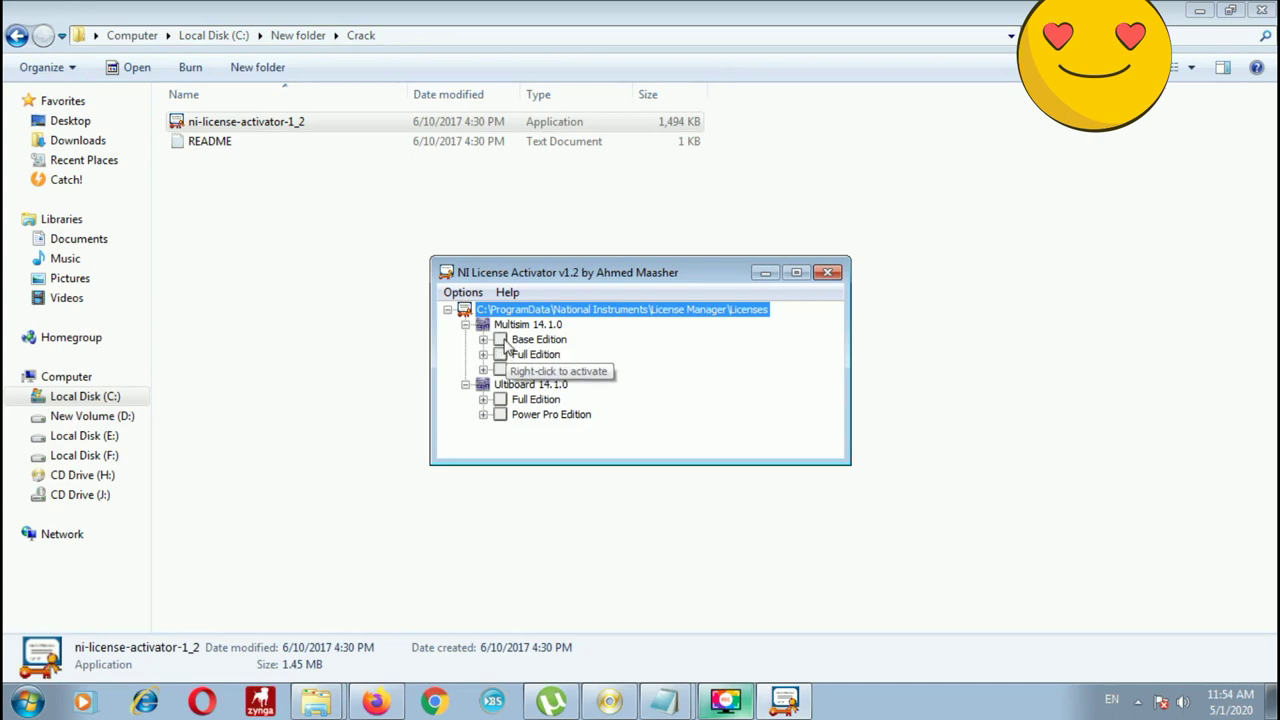
- Activate the Base, Full and Power Pro Editions of Multisim 14.1.0 in NI License Activator
{"action": "left_click", "coordinate": [506, 342]}
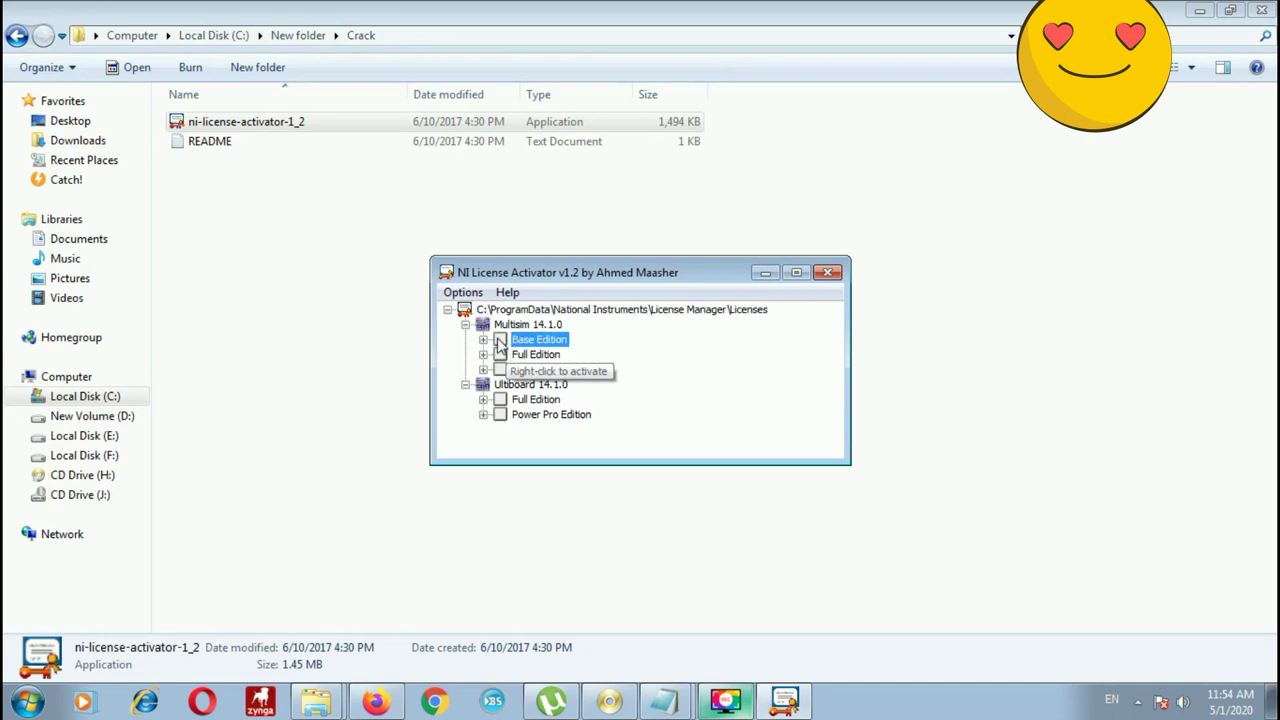
{"action": "right_click", "coordinate": [501, 342]}
{"action": "left_click", "coordinate": [550, 352]}
{"action": "left_click", "coordinate": [501, 354]}
{"action": "right_click", "coordinate": [505, 354]}
{"action": "left_click", "coordinate": [515, 366]}
{"action": "right_click", "coordinate": [520, 369]}
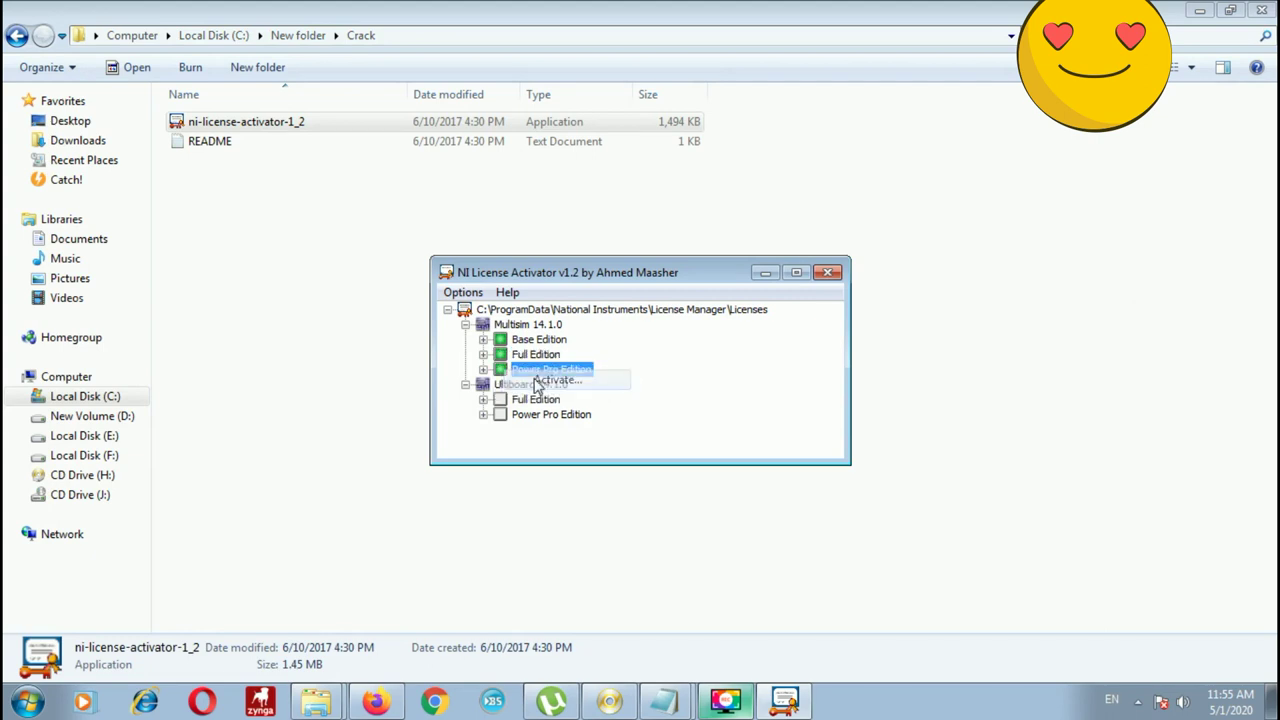
- Activate the Full and Power Pro Editions of Ultiboard 14.1.0
{"action": "left_click", "coordinate": [501, 399]}
{"action": "right_click", "coordinate": [505, 399]}
{"action": "left_click", "coordinate": [545, 408]}
{"action": "right_click", "coordinate": [505, 415]}
{"action": "left_click", "coordinate": [545, 425]}
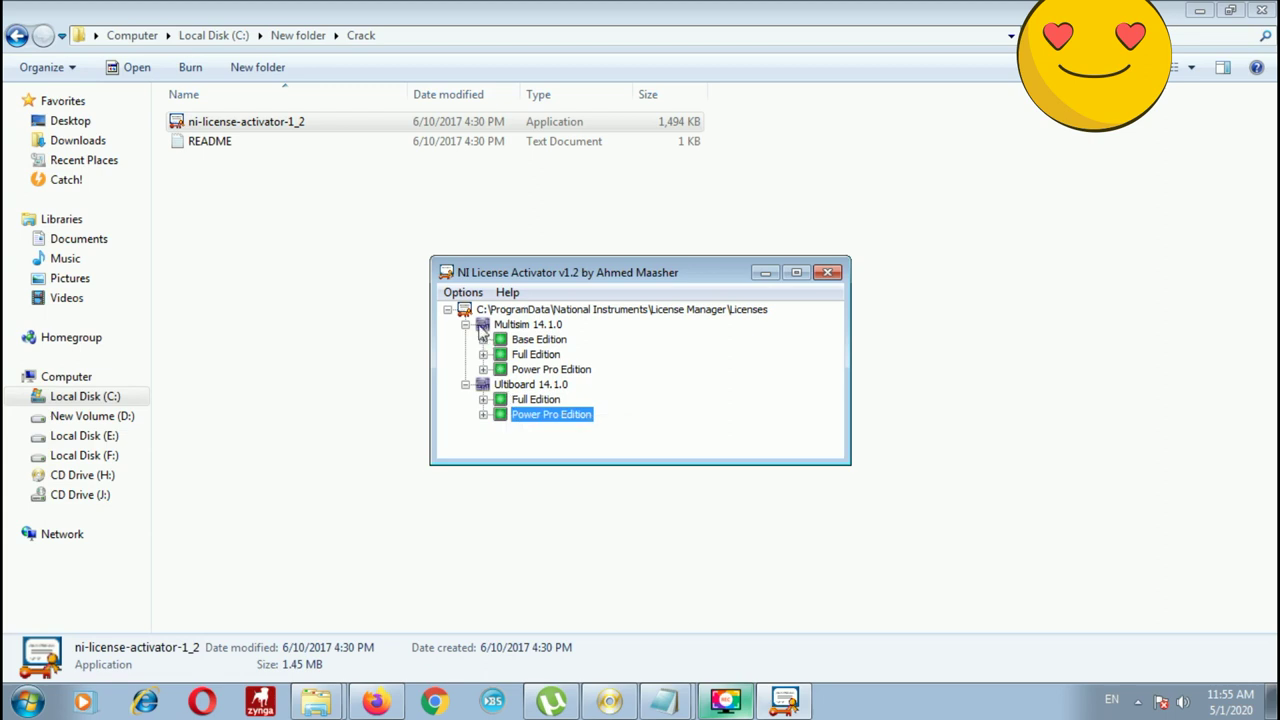
- Repeat the activation command for the selected Ultiboard Power Pro Edition and close NI License Activator
{"action": "left_click", "coordinate": [463, 292]}
{"action": "left_click", "coordinate": [475, 313]}
{"action": "left_click", "coordinate": [452, 298]}
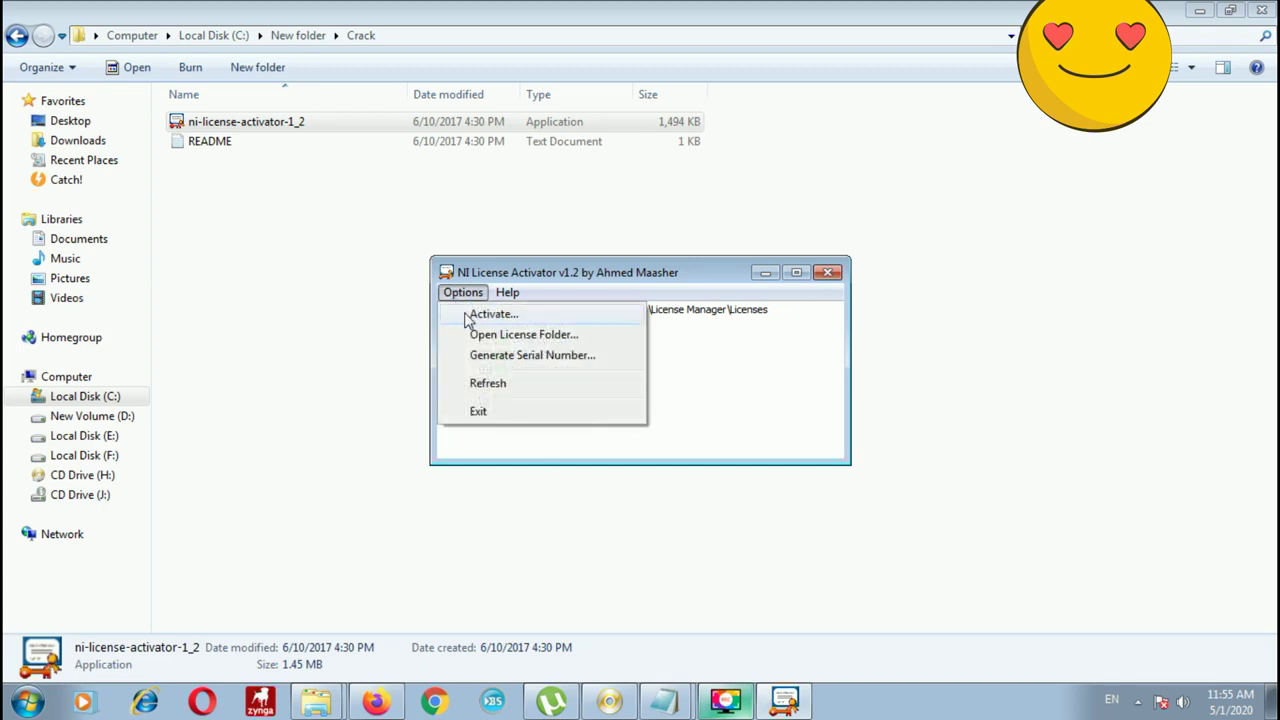
{"action": "left_click", "coordinate": [467, 315]}
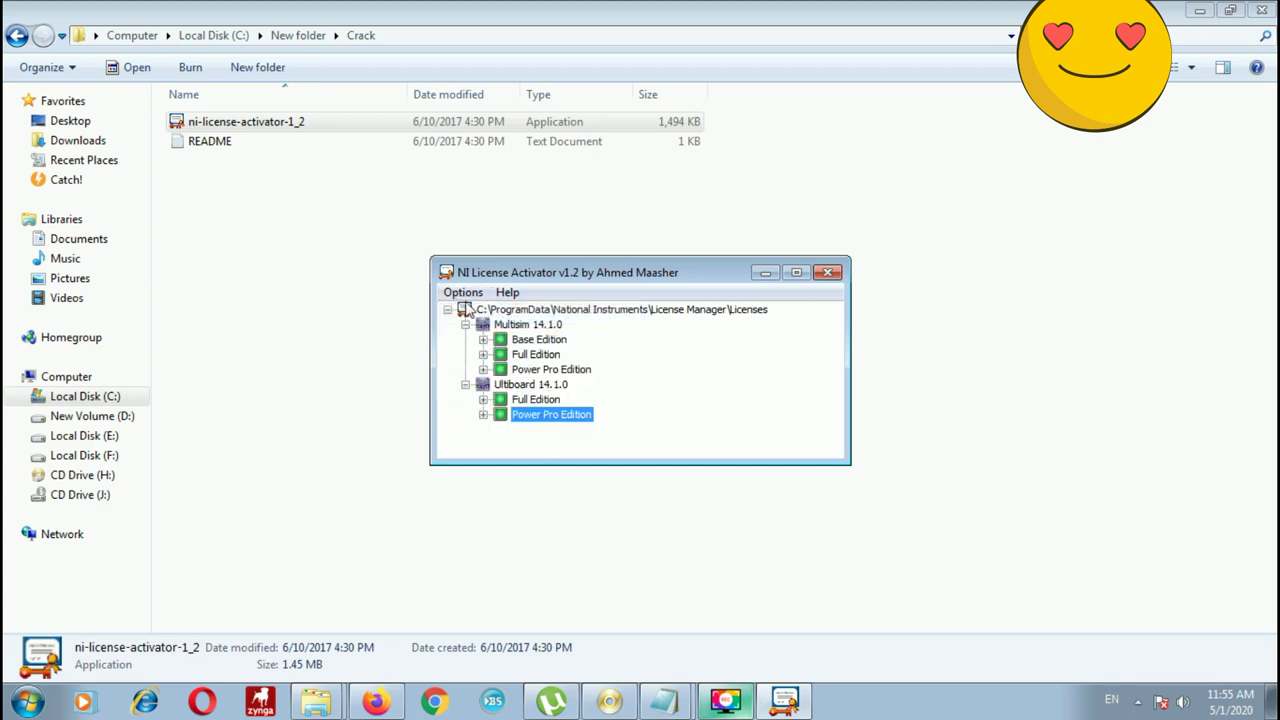
{"action": "left_click", "coordinate": [828, 273]}
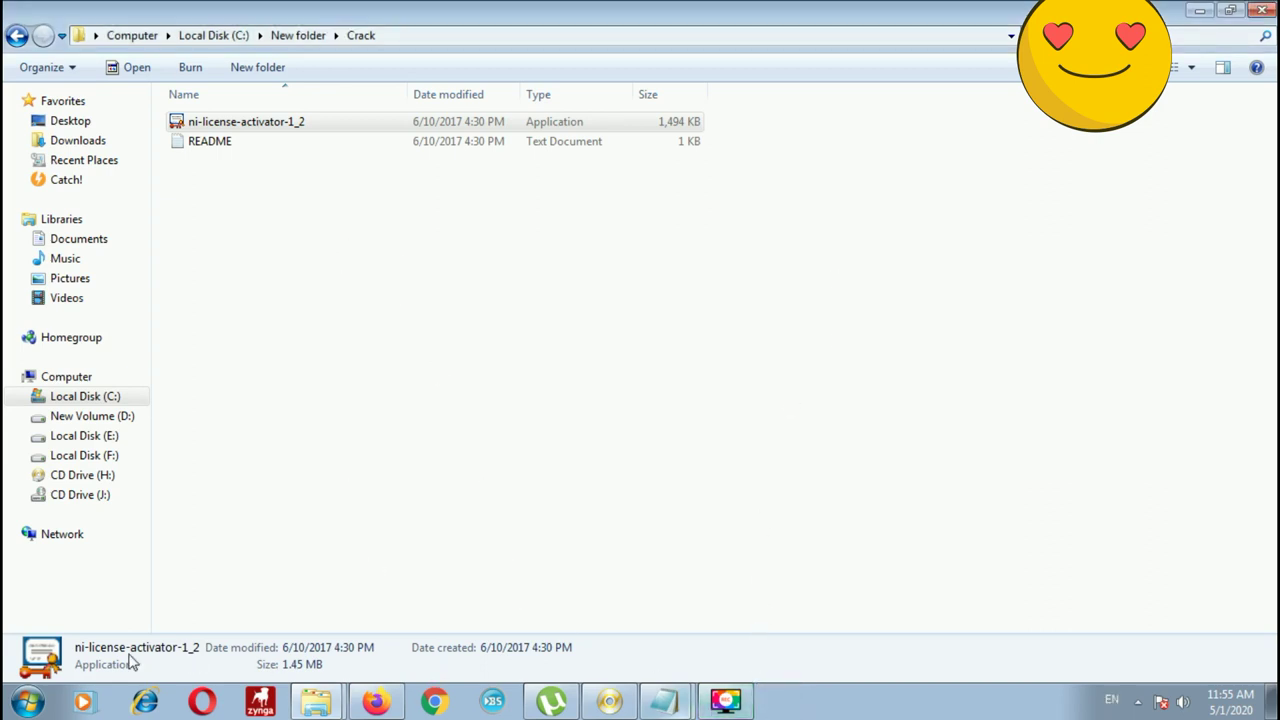
- Launch Multisim 14.1 from the Circuit Design Suite 14.1 group under National Instruments
{"action": "left_click", "coordinate": [27, 702]}
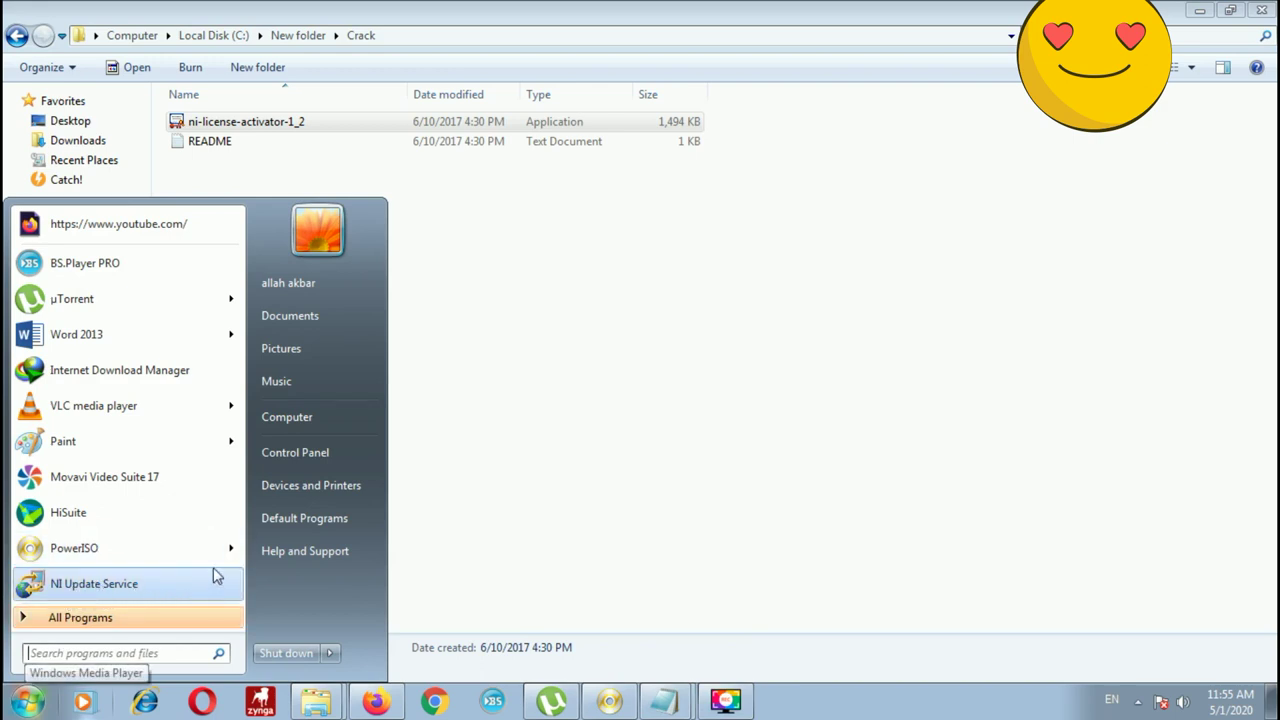
{"action": "left_click", "coordinate": [101, 620]}
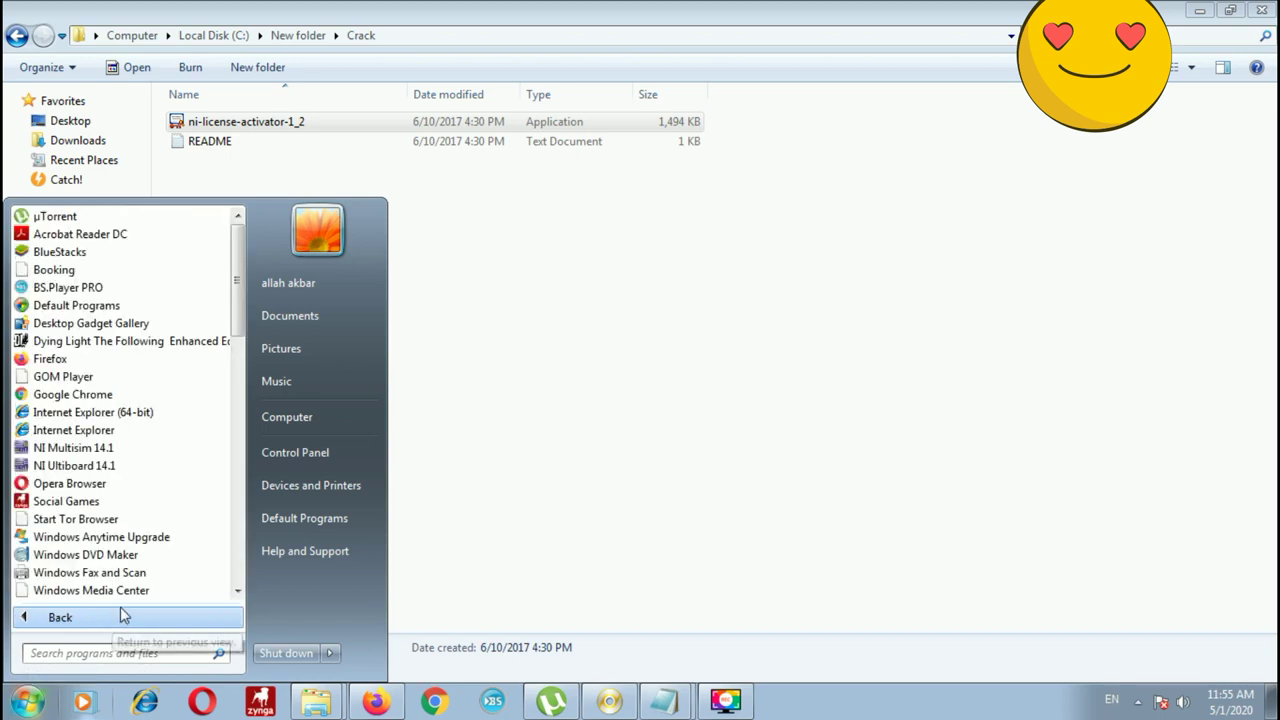
{"action": "scroll", "coordinate": [134, 508], "scroll_direction": "down", "scroll_amount": 3}
{"action": "scroll", "coordinate": [134, 508], "scroll_direction": "down", "scroll_amount": 10}
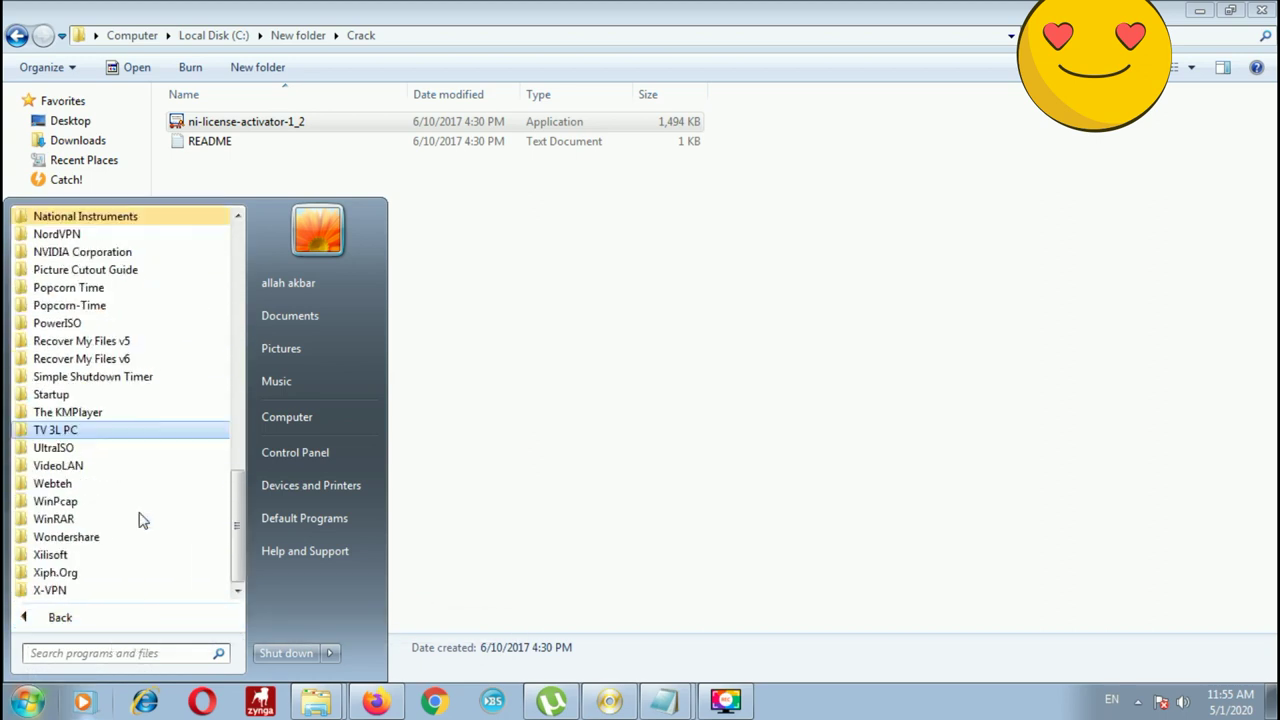
{"action": "scroll", "coordinate": [94, 531], "scroll_direction": "up", "scroll_amount": 2}
{"action": "left_click", "coordinate": [84, 326]}
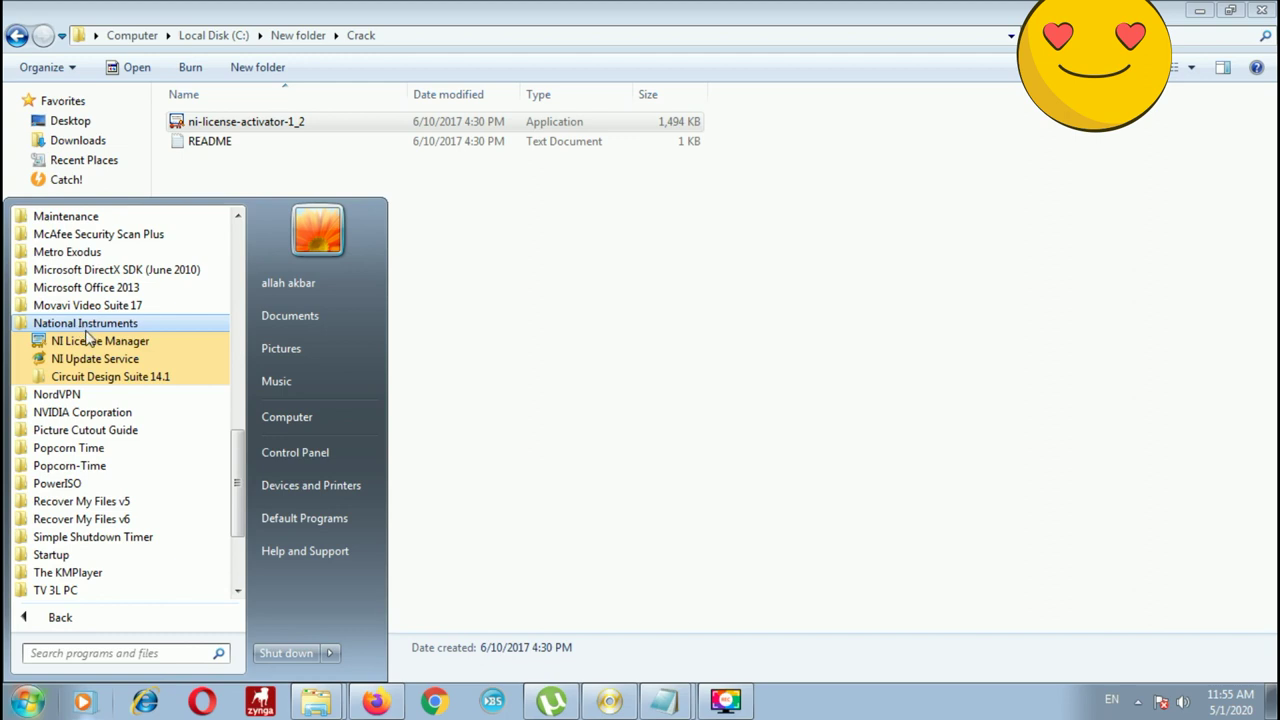
{"action": "left_click", "coordinate": [108, 376]}
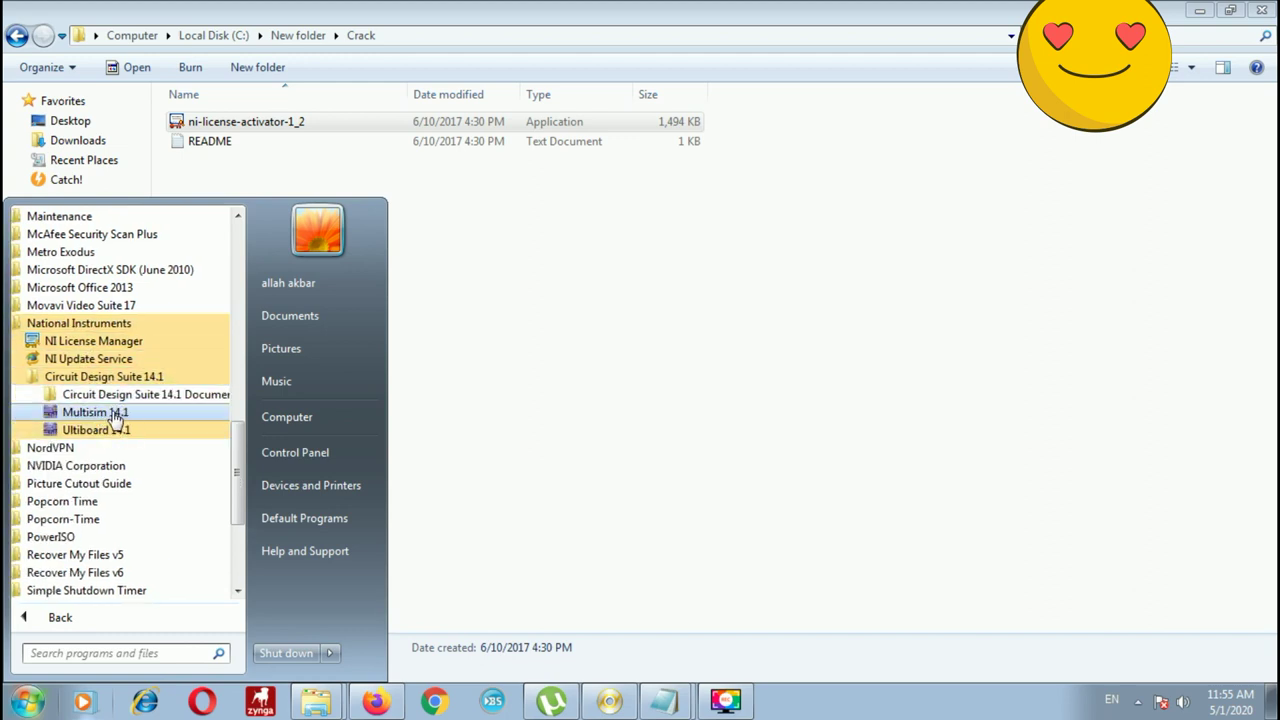
{"action": "left_click", "coordinate": [94, 413]}
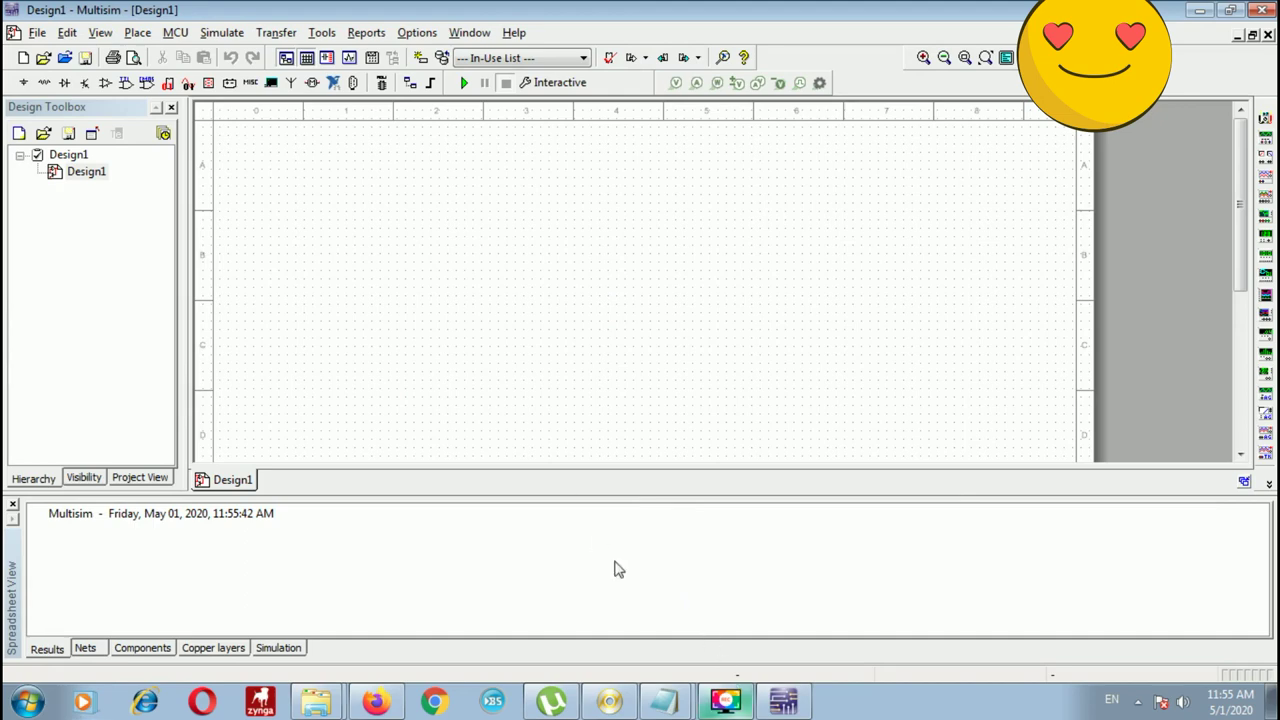
{"action": "left_click", "coordinate": [725, 700]}
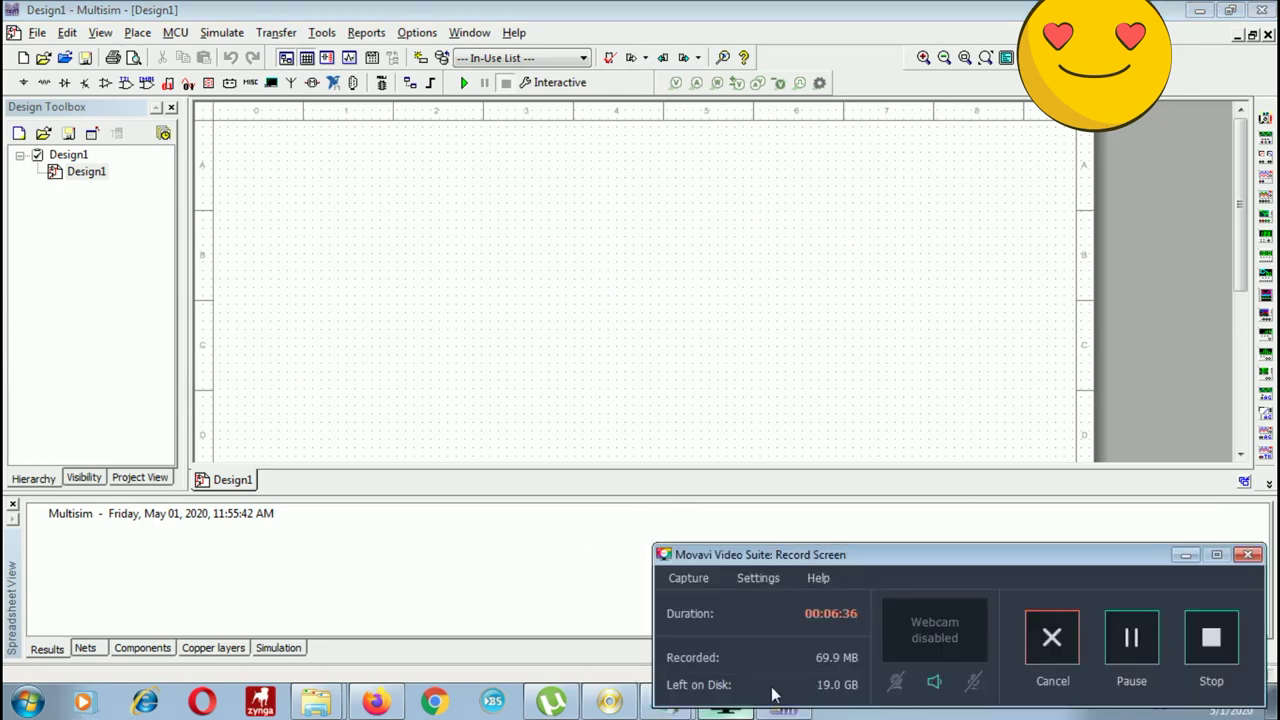